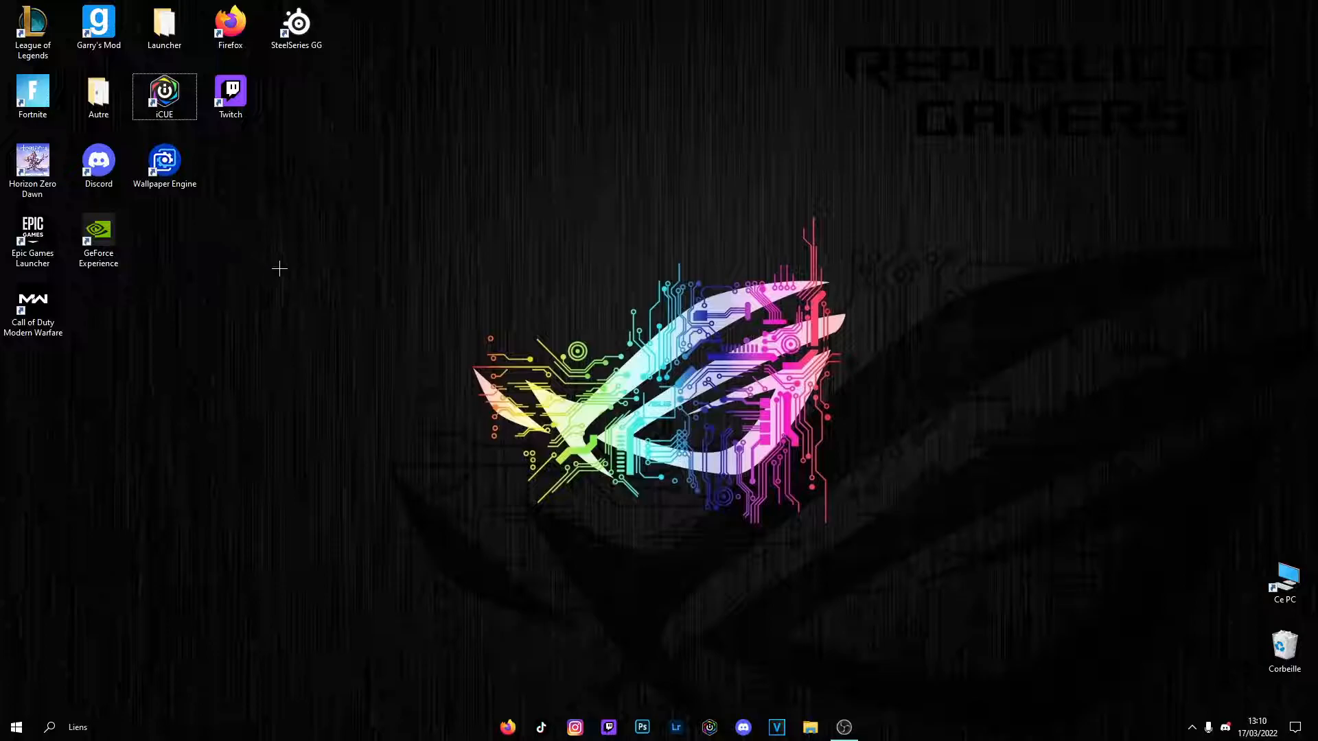
Open the Voicemeeter Banana mixer, move its window closer to the centre of the desktop, and minimise it
{"action": "left_click", "coordinate": [48, 730]}
{"action": "left_click", "coordinate": [1044, 550]}
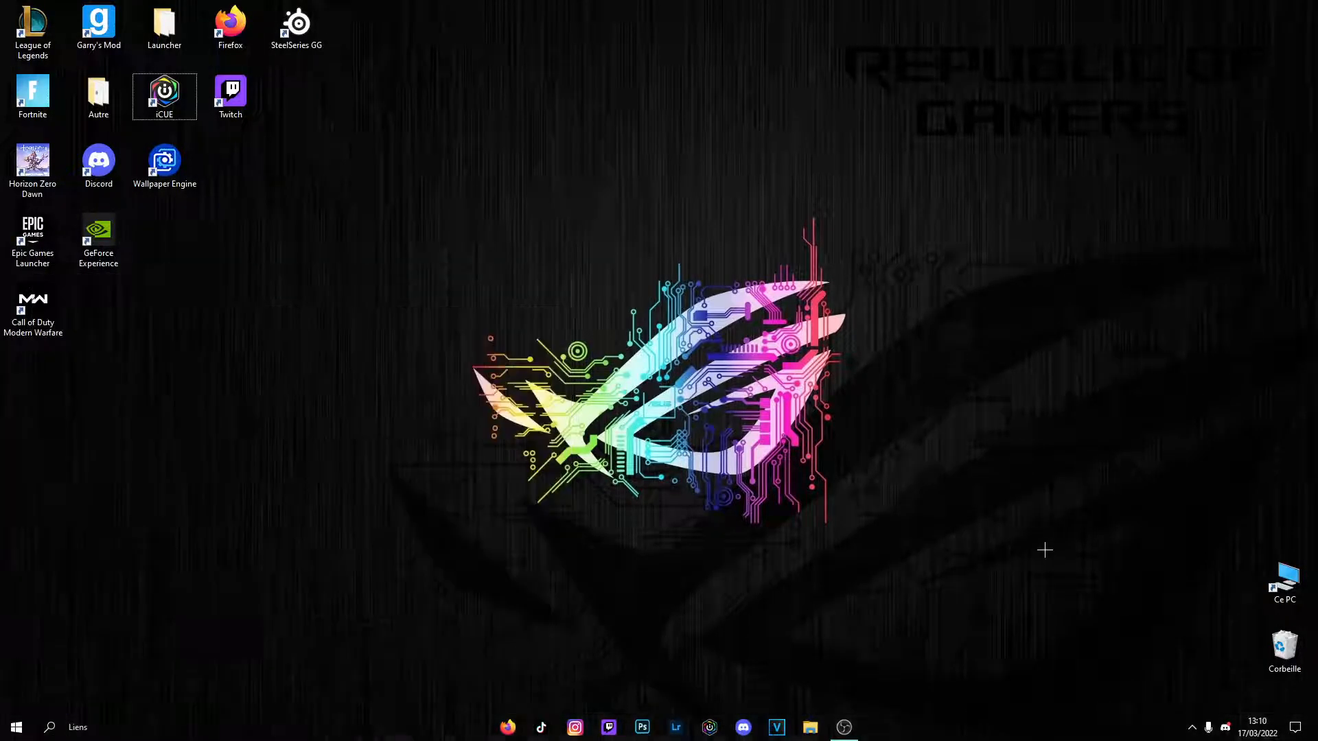
{"action": "left_click", "coordinate": [1192, 728]}
{"action": "left_click", "coordinate": [1233, 699]}
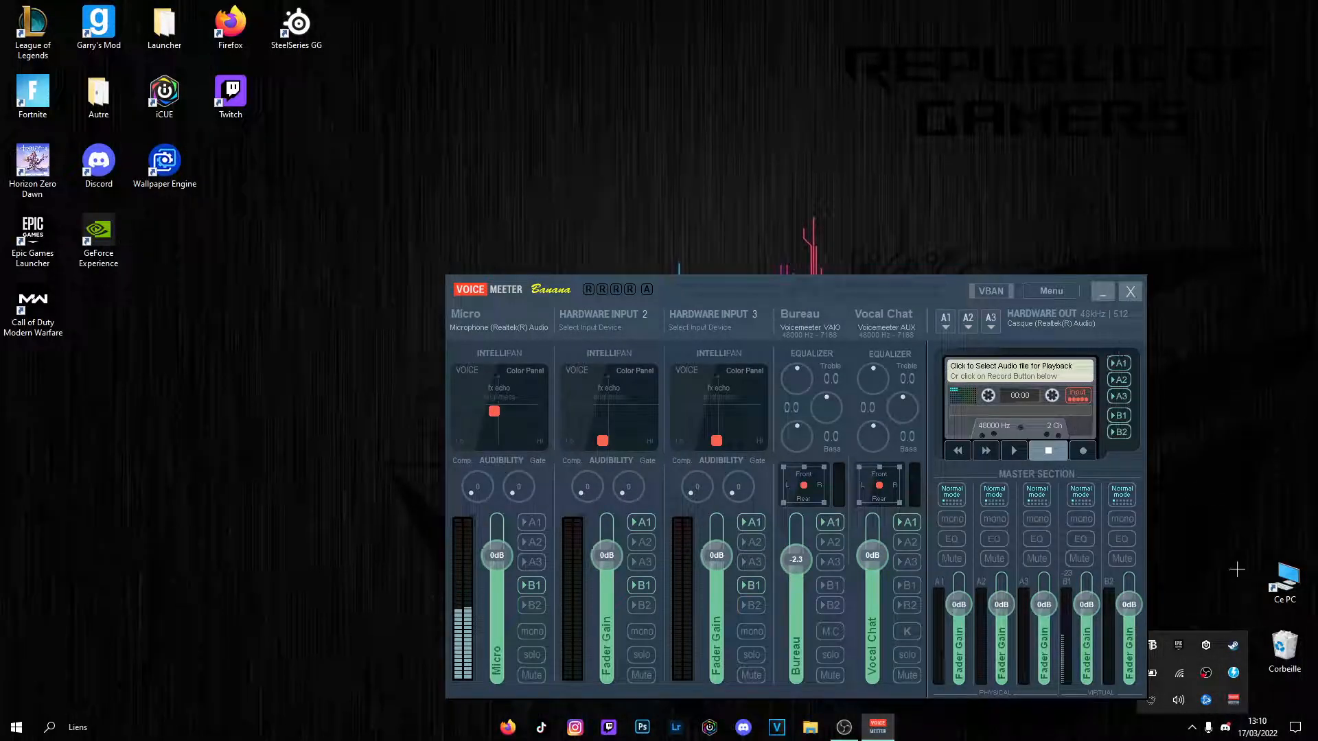
{"action": "right_click", "coordinate": [1206, 699]}
{"action": "left_click", "coordinate": [1225, 683]}
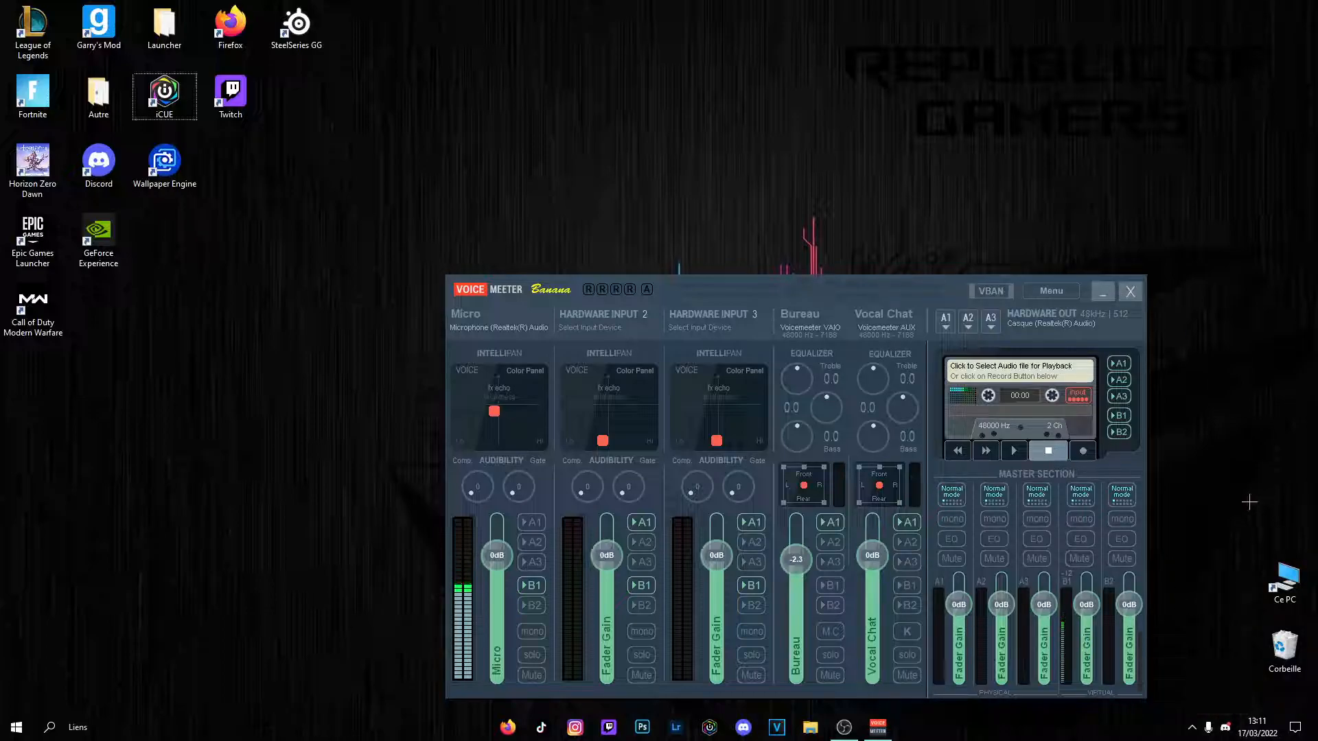
{"action": "left_click_drag", "start_coordinate": [669, 285], "coordinate": [547, 178]}
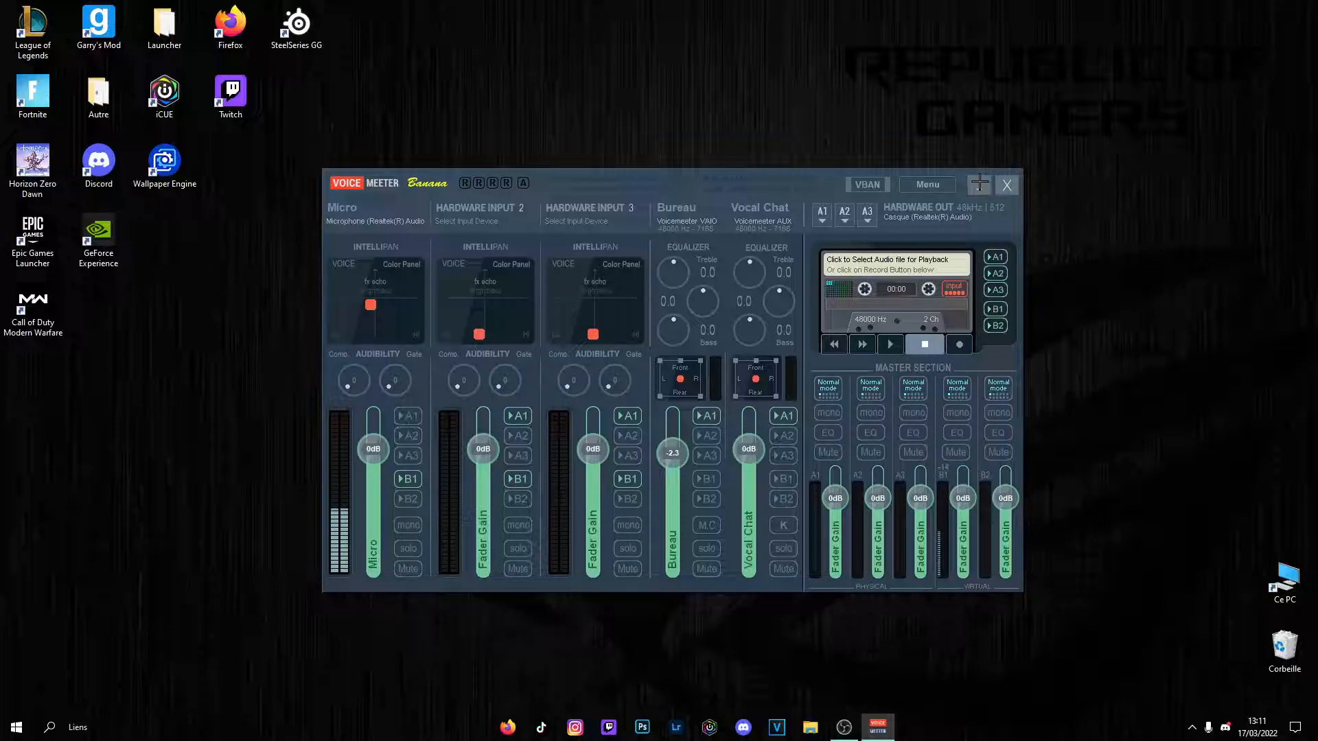
{"action": "left_click", "coordinate": [975, 186]}
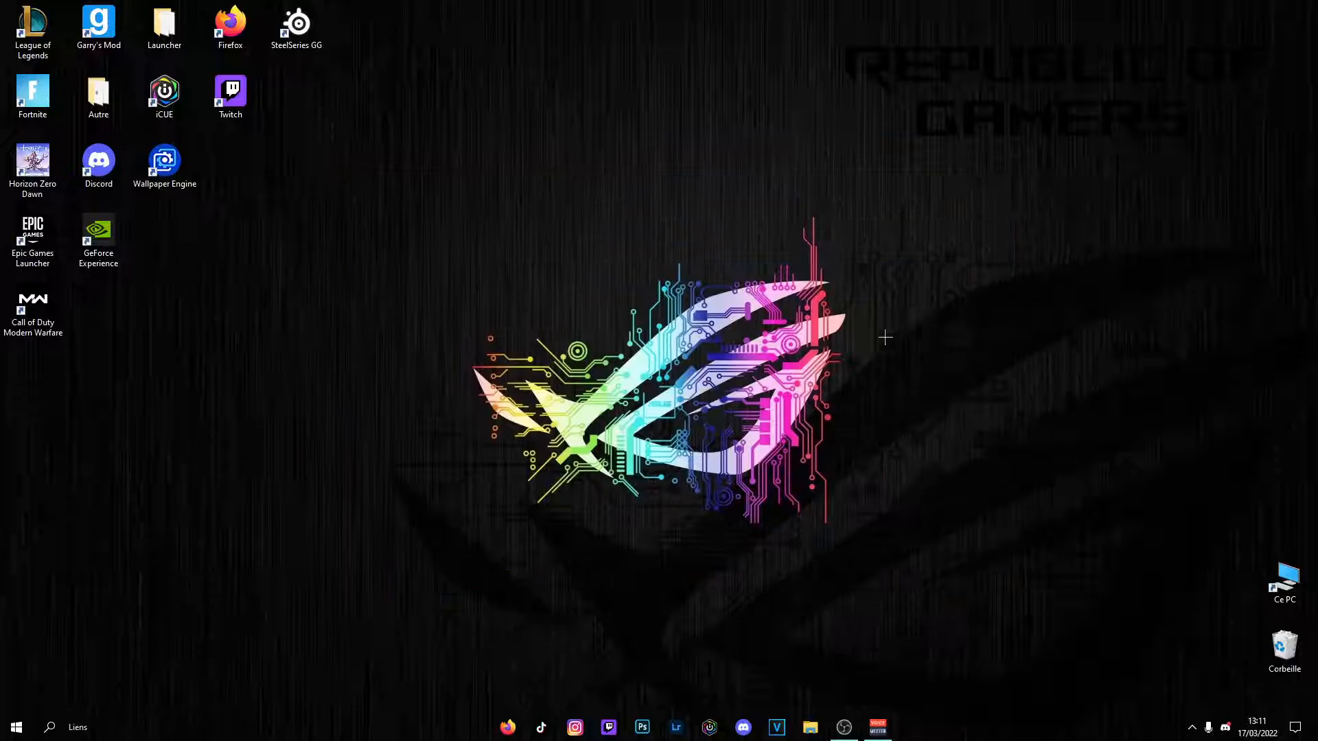
Switch to Firefox, search Google for voicemeeter, and open the VB-Audio VoiceMeeter page from the results
{"action": "left_click", "coordinate": [507, 727]}
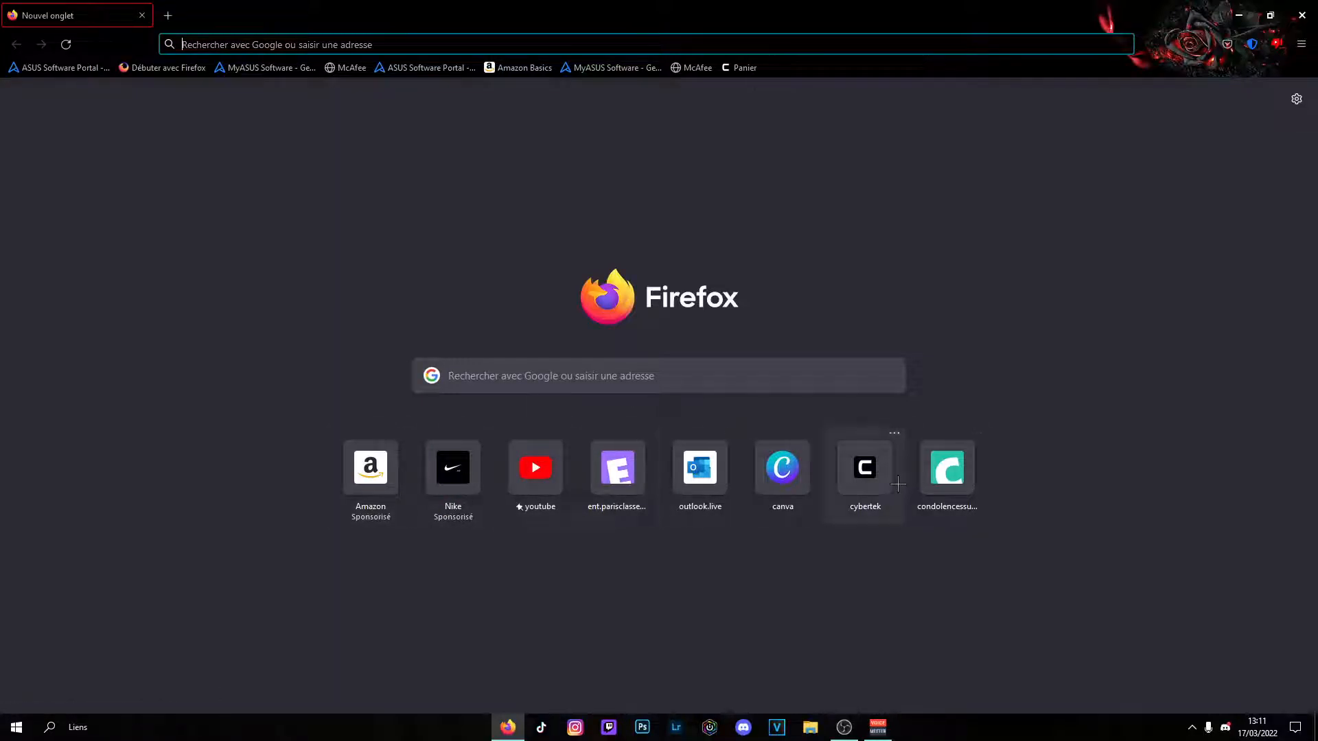
{"action": "left_click", "coordinate": [601, 383]}
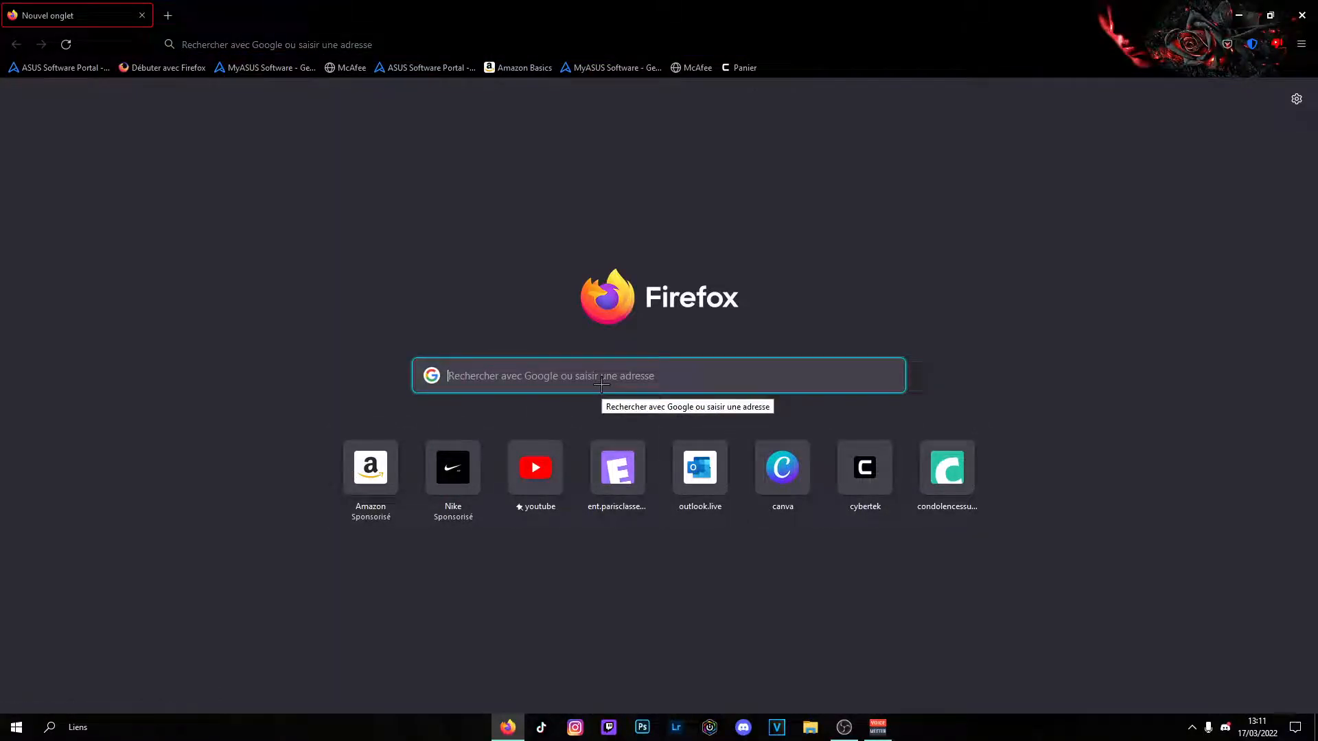
{"action": "type", "text": "V"}
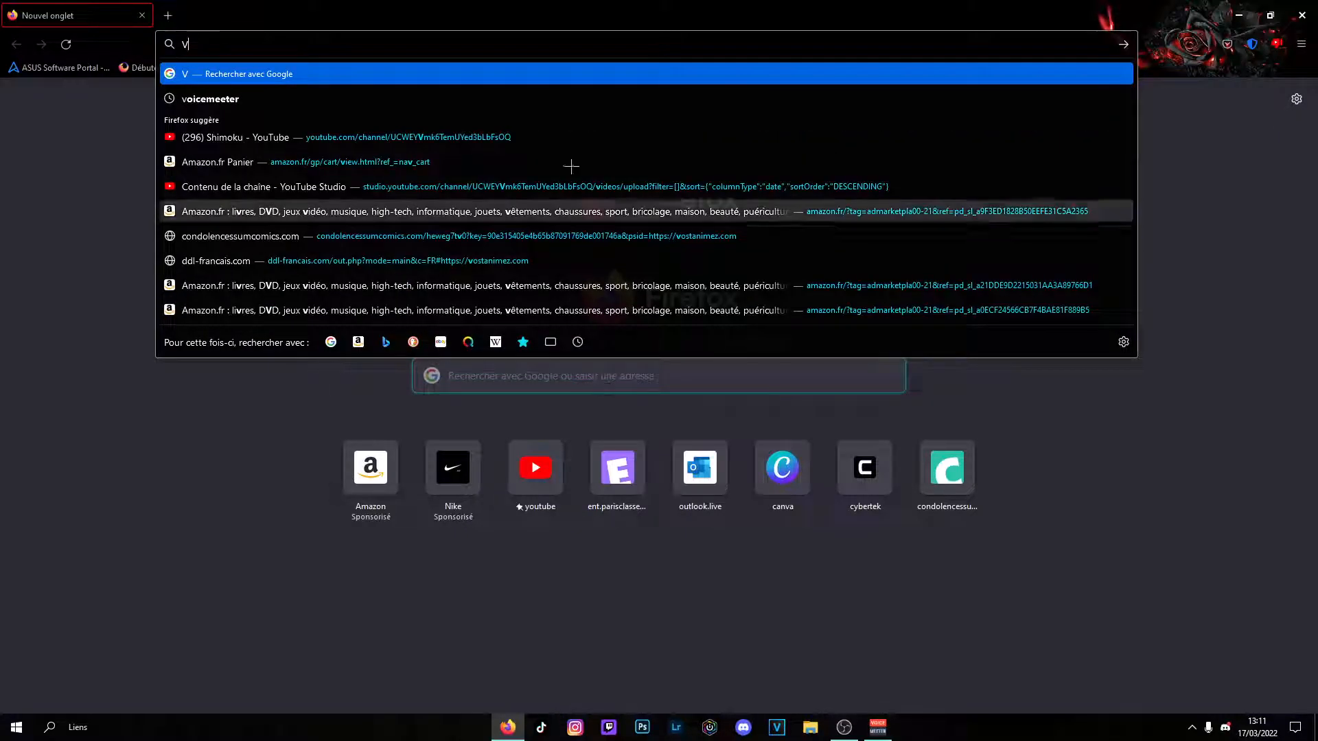
{"action": "left_click", "coordinate": [198, 97]}
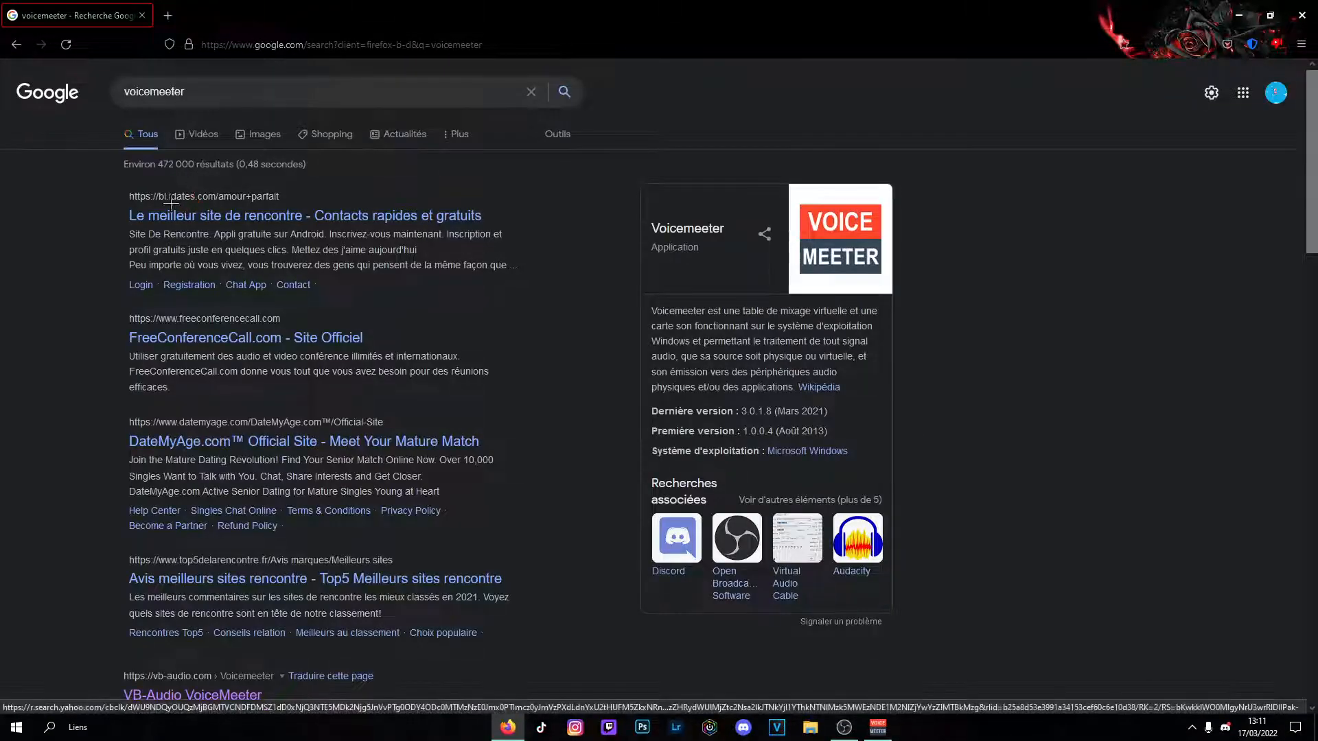
{"action": "scroll", "coordinate": [271, 289], "scroll_direction": "down", "scroll_amount": 1}
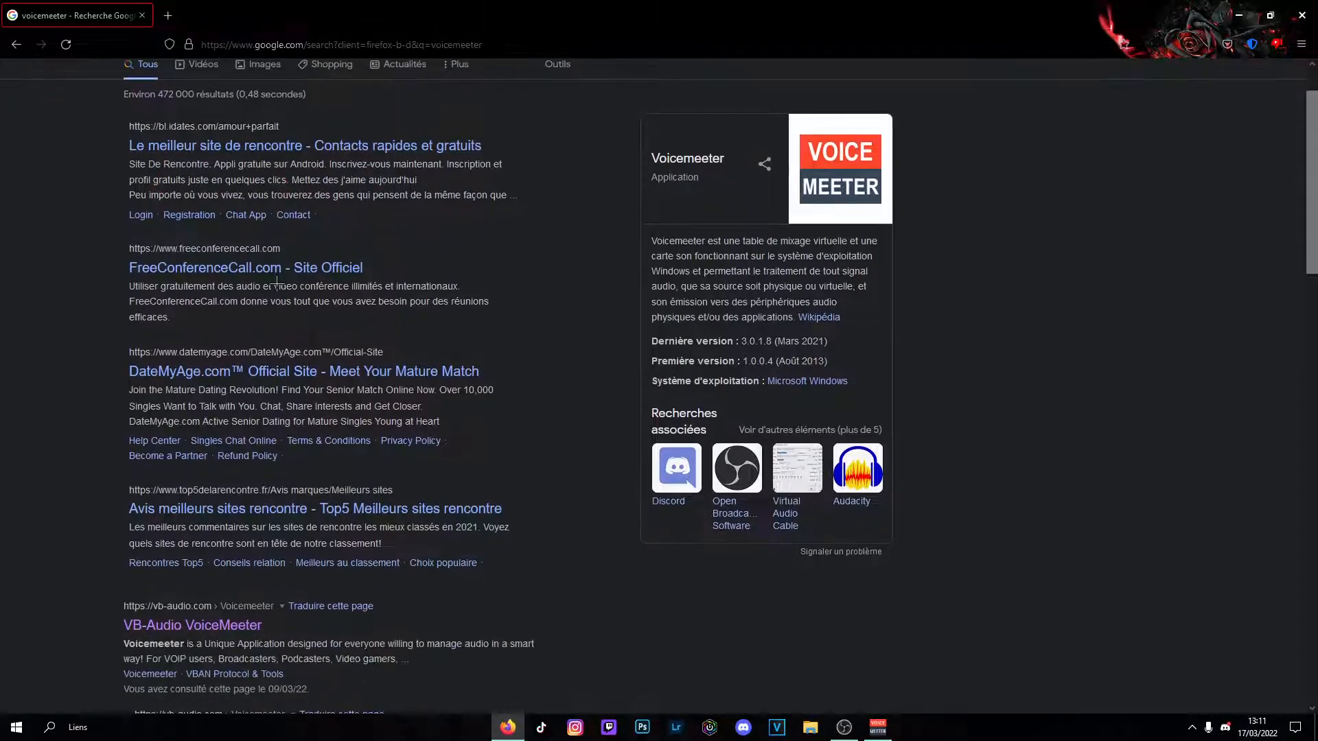
{"action": "scroll", "coordinate": [235, 327], "scroll_direction": "down", "scroll_amount": 2}
{"action": "left_click", "coordinate": [169, 489]}
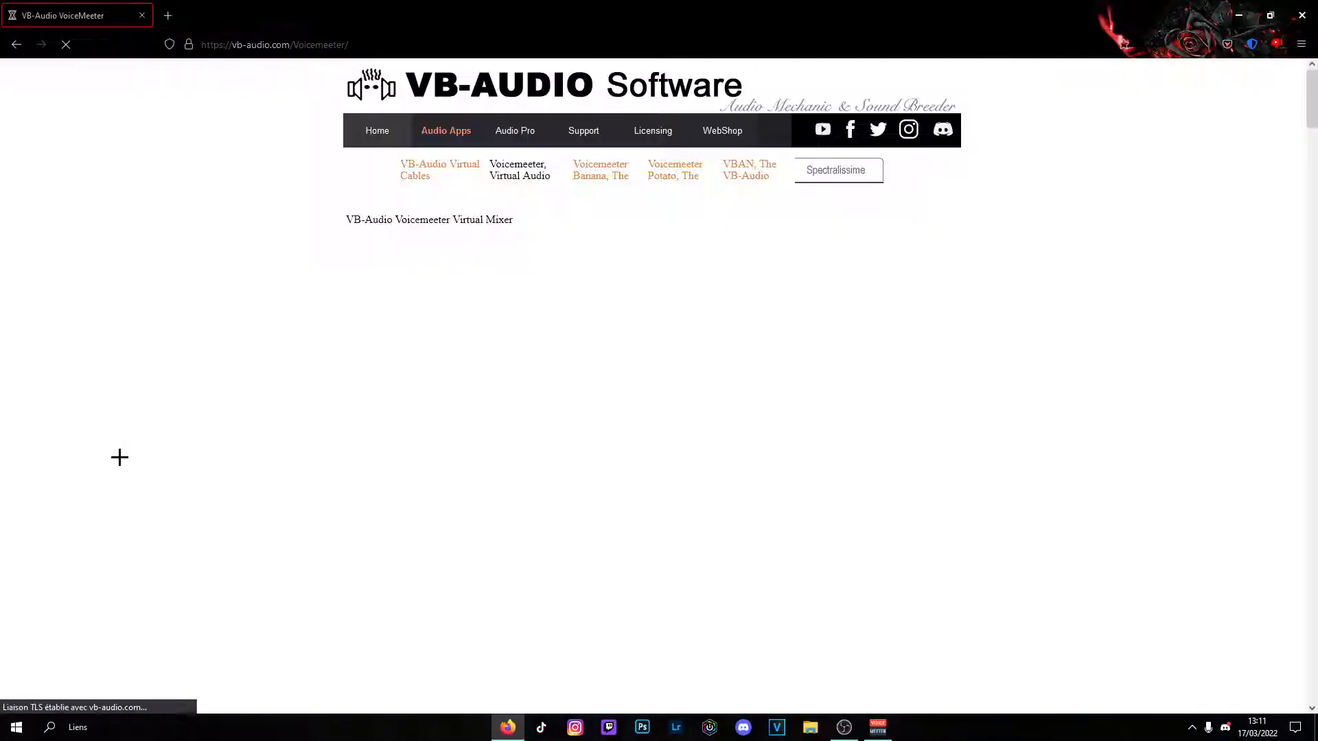
Look through the Voicemeeter download page, the Virtual Audio Cable page and the VB-Audio home page
{"action": "scroll", "coordinate": [687, 384], "scroll_direction": "down", "scroll_amount": 10}
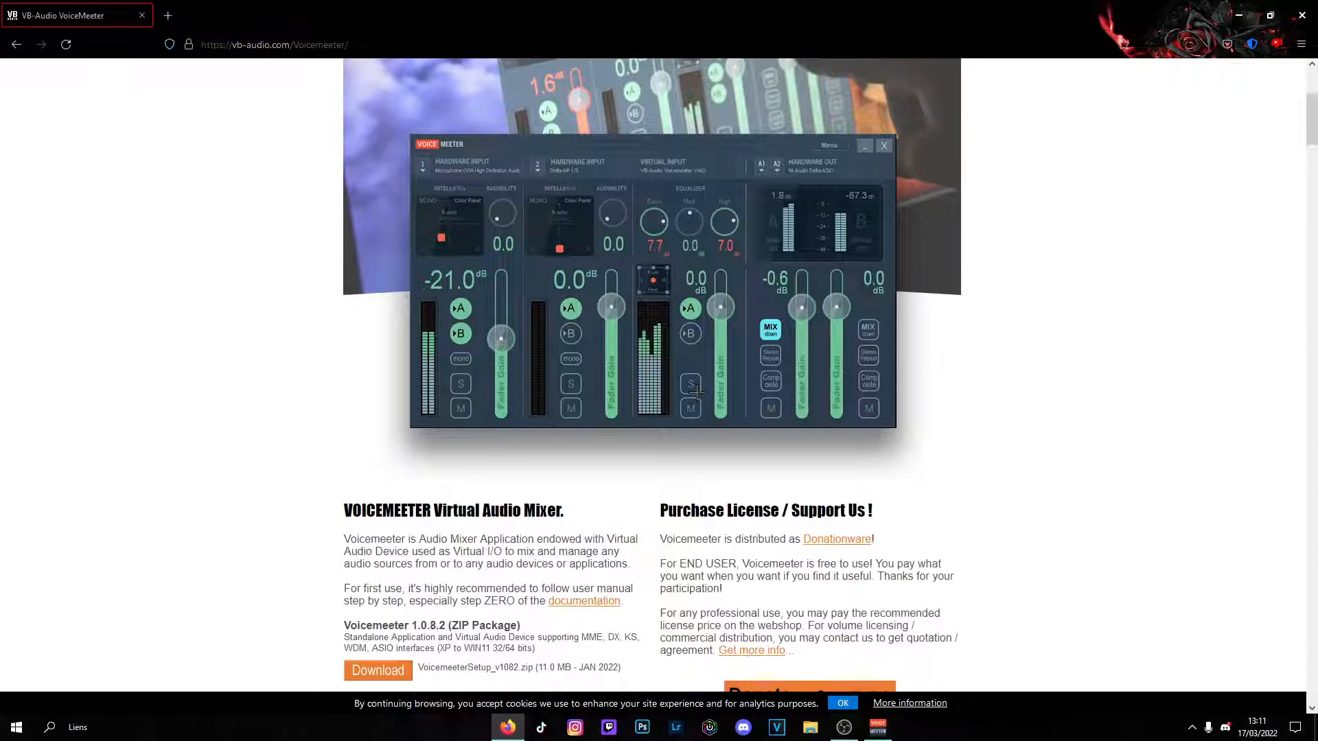
{"action": "scroll", "coordinate": [695, 398], "scroll_direction": "up", "scroll_amount": 10}
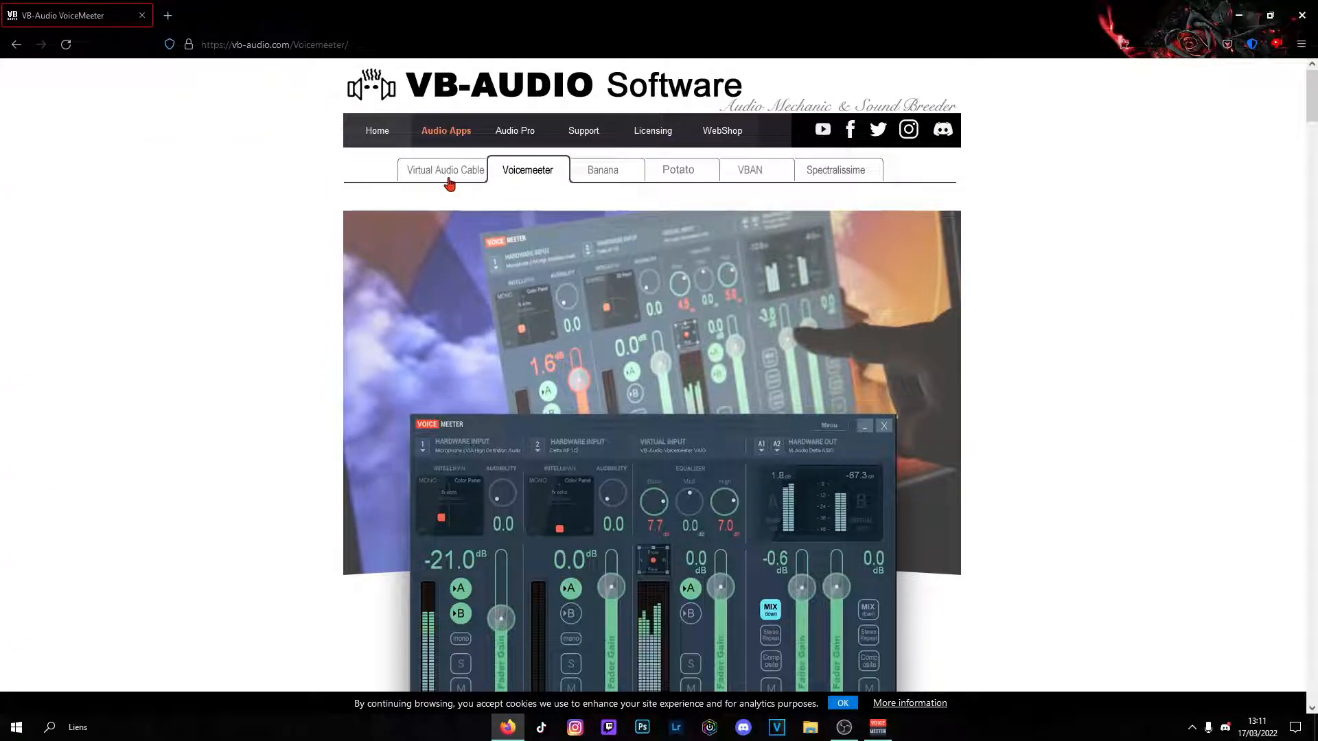
{"action": "left_click", "coordinate": [448, 180]}
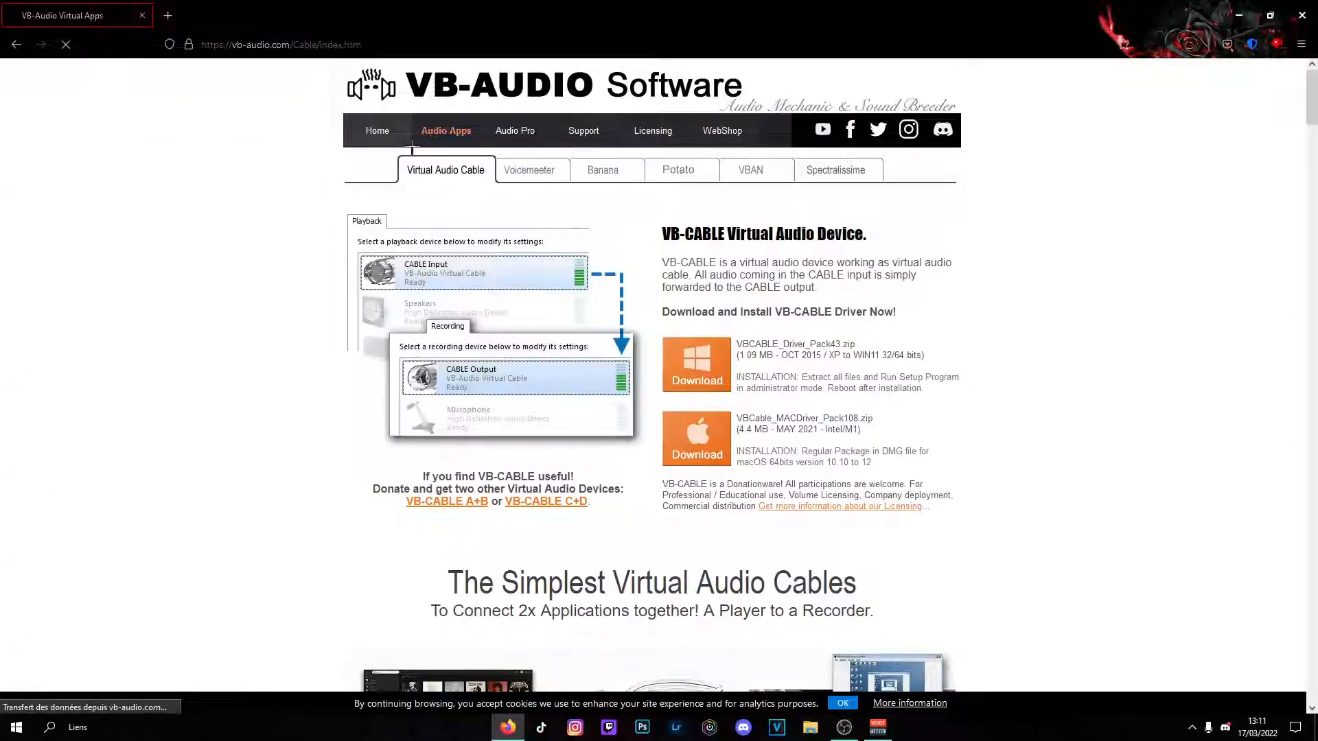
{"action": "left_click", "coordinate": [386, 132]}
{"action": "scroll", "coordinate": [535, 357], "scroll_direction": "down", "scroll_amount": 20}
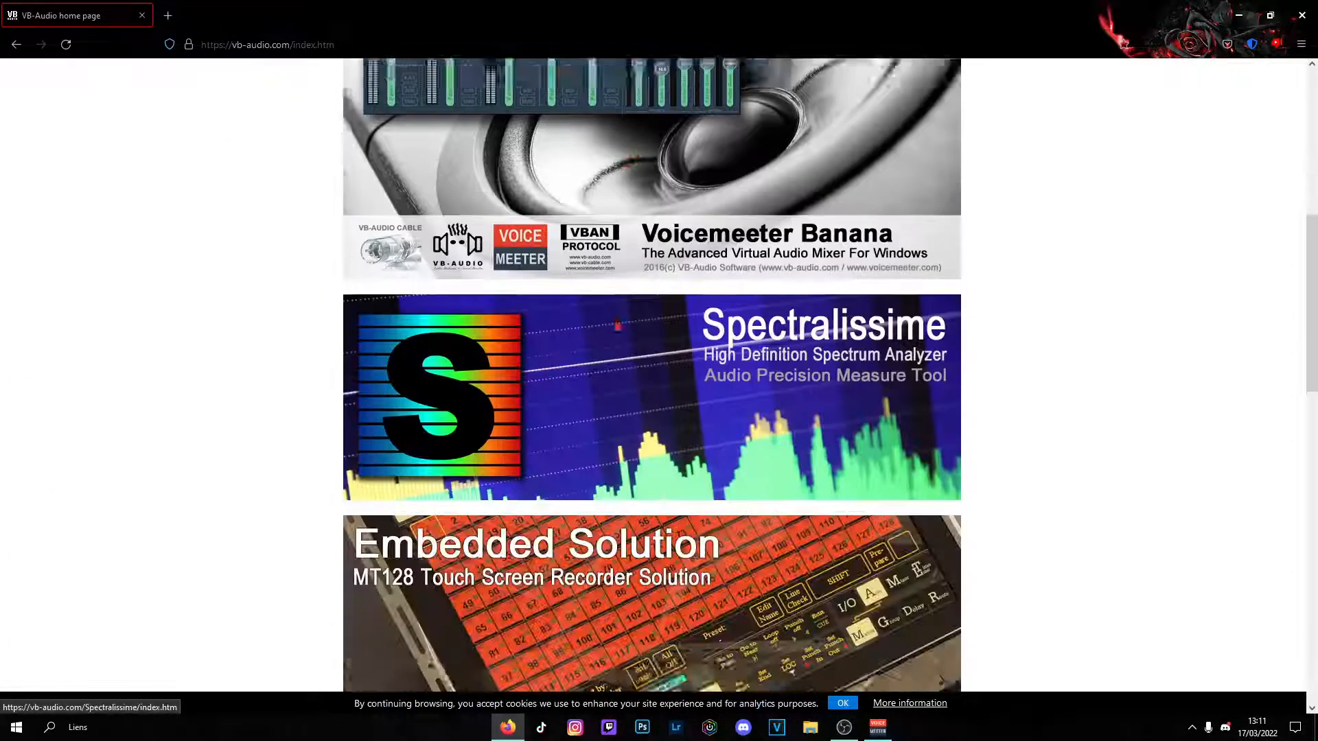
{"action": "scroll", "coordinate": [536, 358], "scroll_direction": "up", "scroll_amount": 20}
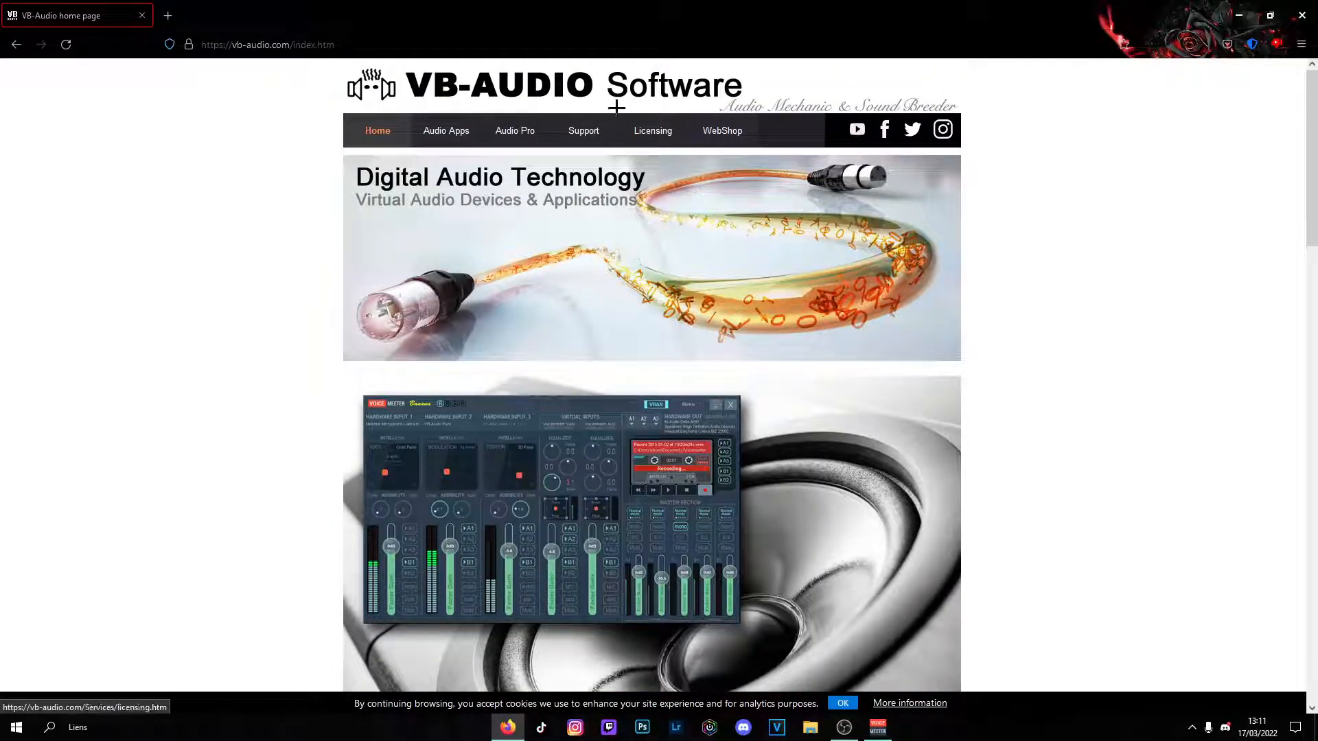
Examine the VB-Cable A+B and C+D download options among the VB-Audio virtual audio apps, and close the browser
{"action": "left_click", "coordinate": [444, 136]}
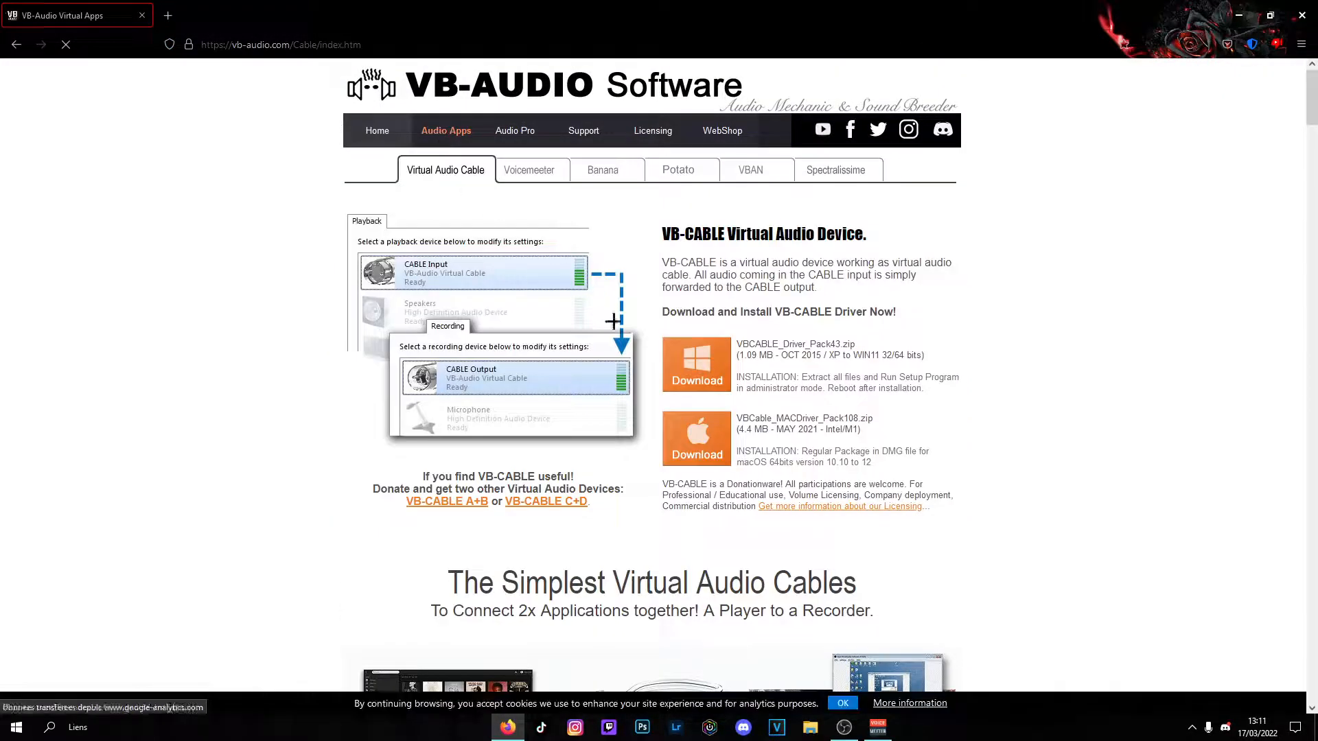
{"action": "scroll", "coordinate": [557, 329], "scroll_direction": "down", "scroll_amount": 12}
{"action": "scroll", "coordinate": [557, 329], "scroll_direction": "down", "scroll_amount": 12}
{"action": "scroll", "coordinate": [545, 329], "scroll_direction": "up", "scroll_amount": 4}
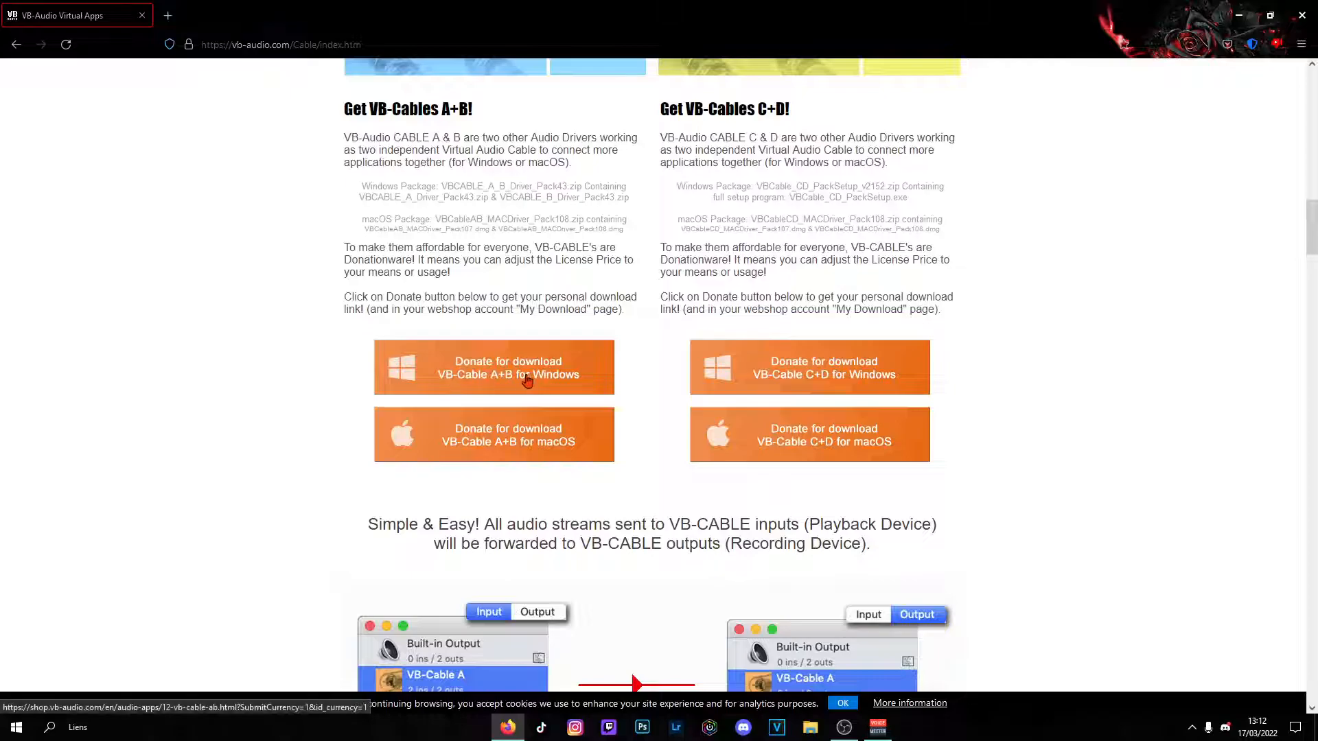
{"action": "scroll", "coordinate": [507, 374], "scroll_direction": "down", "scroll_amount": 6}
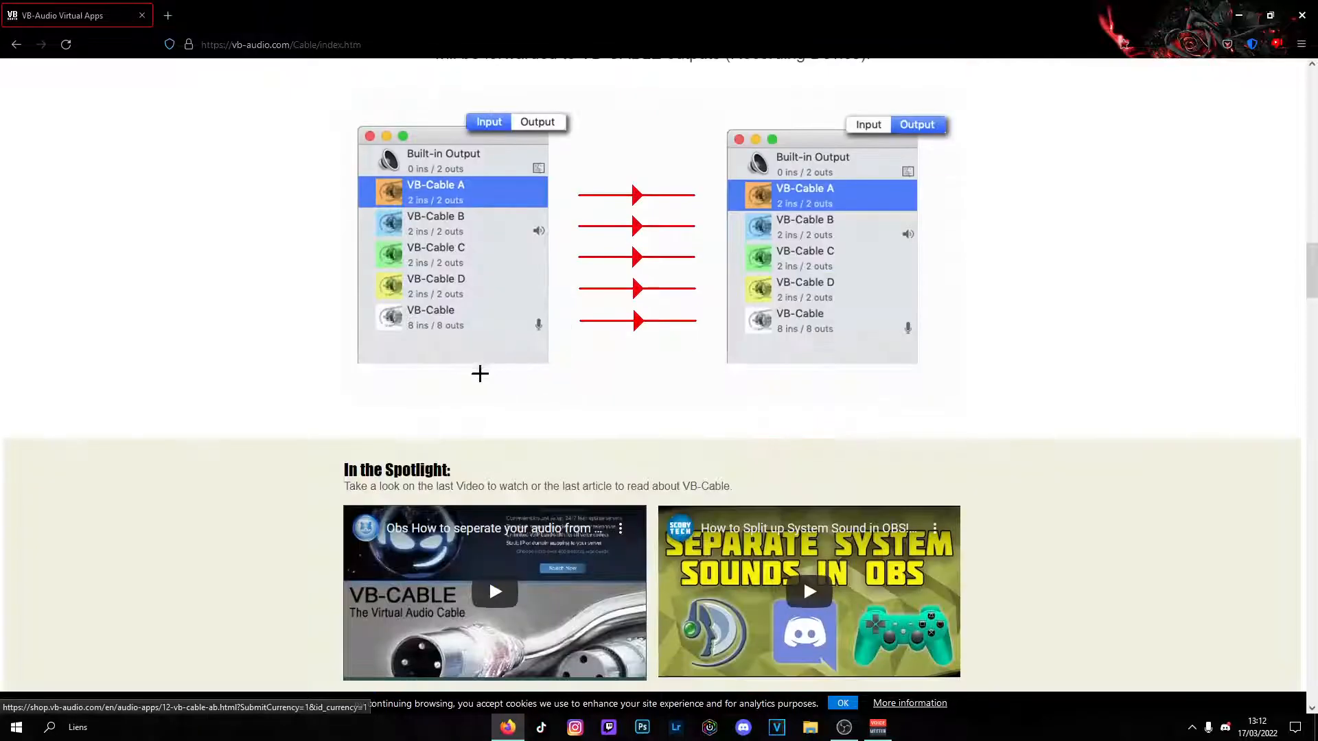
{"action": "scroll", "coordinate": [434, 370], "scroll_direction": "up", "scroll_amount": 16}
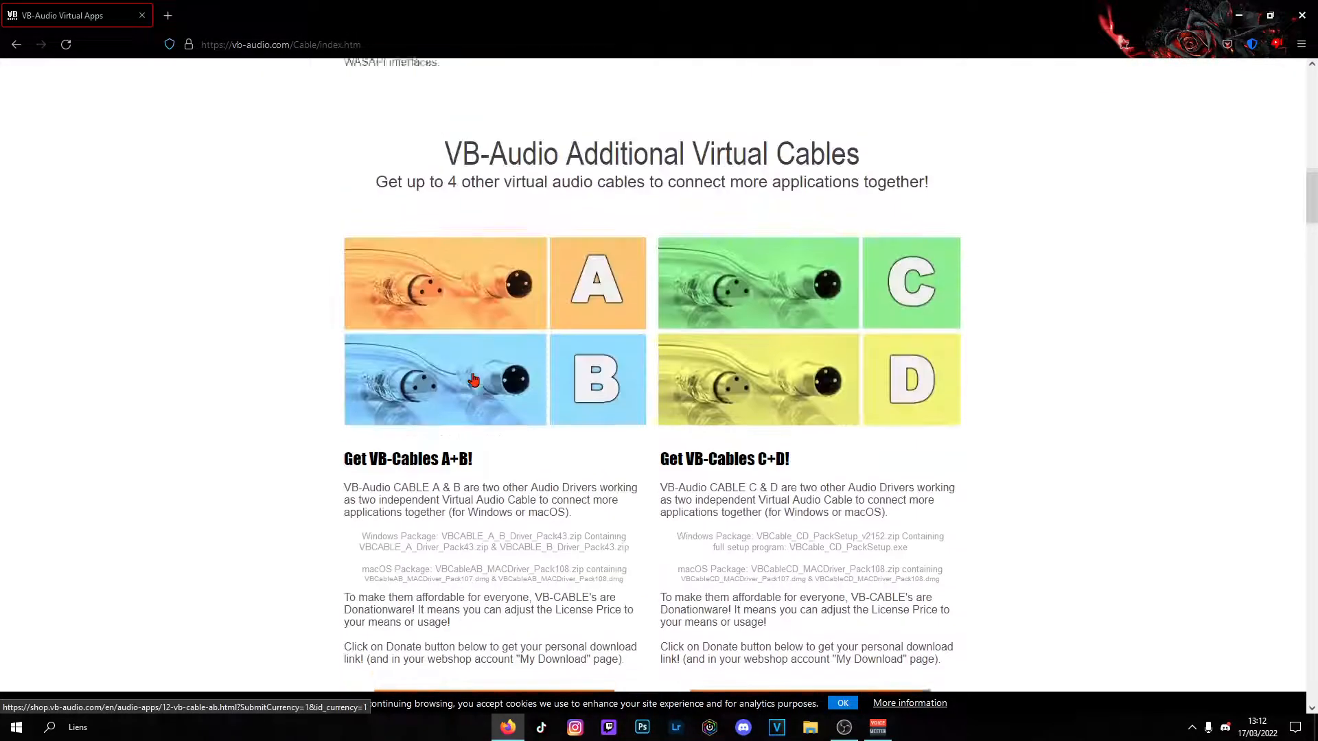
{"action": "scroll", "coordinate": [588, 382], "scroll_direction": "up", "scroll_amount": 5}
{"action": "scroll", "coordinate": [511, 440], "scroll_direction": "down", "scroll_amount": 10}
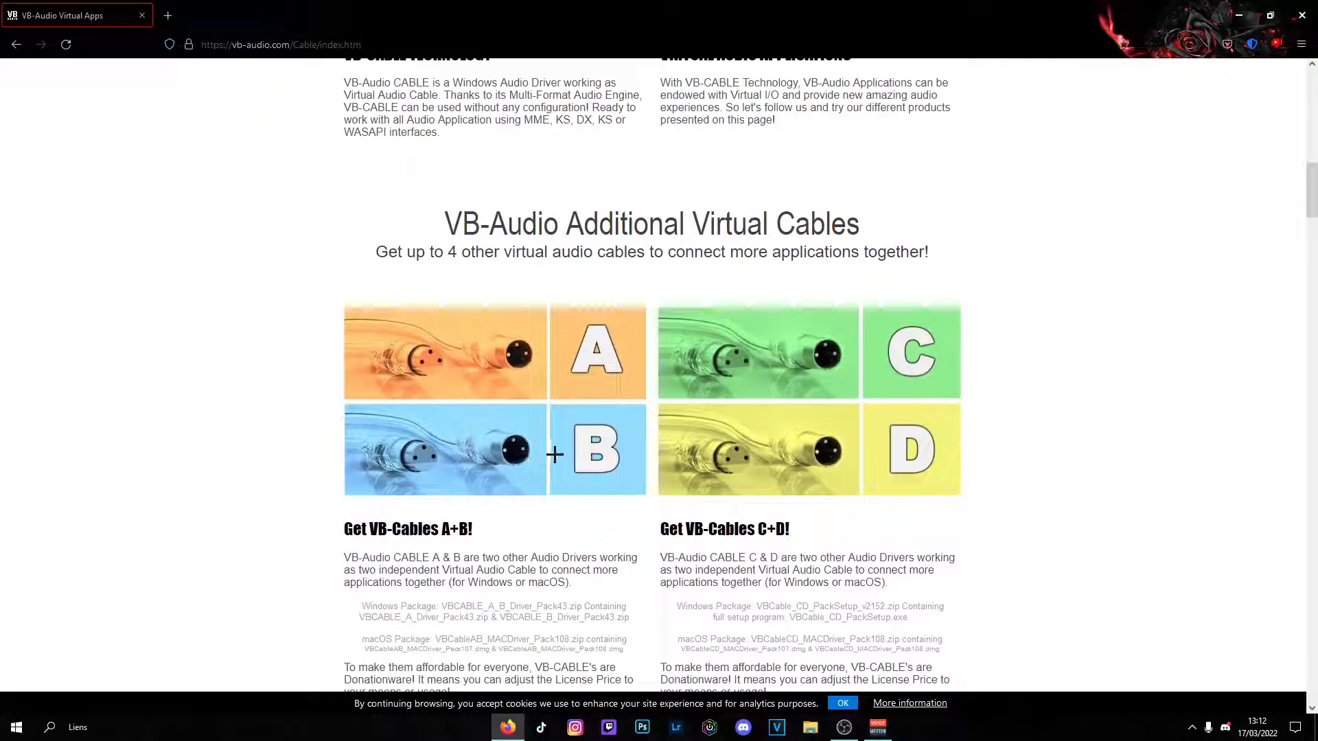
{"action": "scroll", "coordinate": [554, 454], "scroll_direction": "down", "scroll_amount": 4}
{"action": "scroll", "coordinate": [555, 453], "scroll_direction": "up", "scroll_amount": 1}
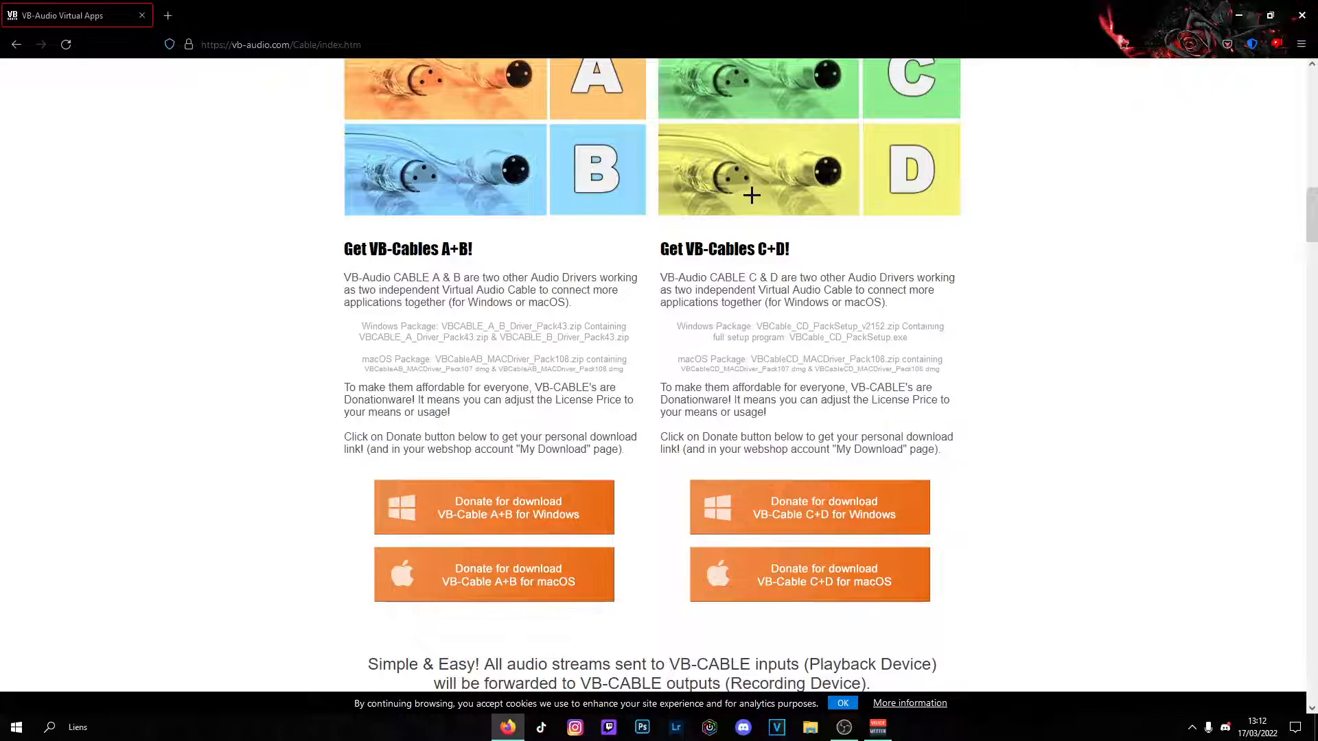
{"action": "left_click", "coordinate": [1307, 8]}
{"action": "left_click_drag", "start_coordinate": [1003, 191], "coordinate": [456, 325]}
{"action": "left_click_drag", "start_coordinate": [447, 338], "coordinate": [109, 573]}
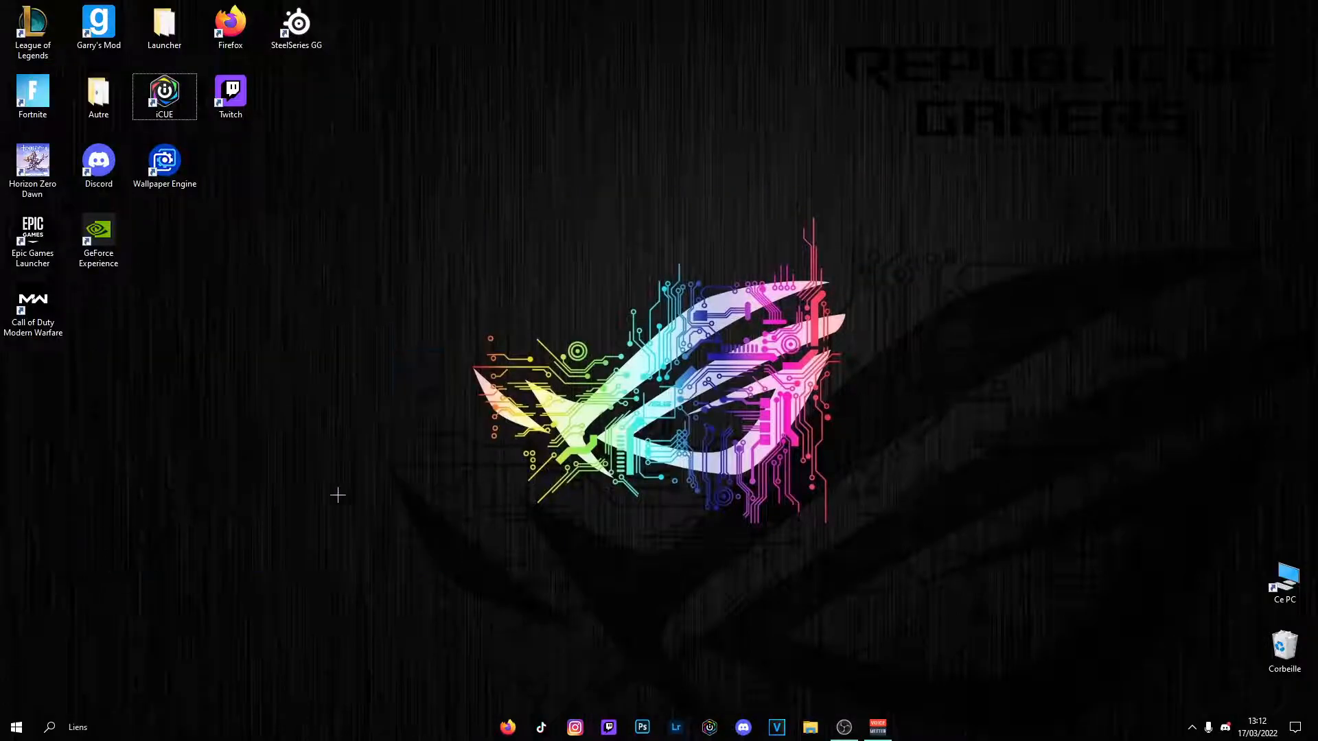
{"action": "left_click_drag", "start_coordinate": [2, 450], "coordinate": [733, 291]}
{"action": "left_click_drag", "start_coordinate": [643, 358], "coordinate": [496, 538]}
Switch back to Voicemeeter Banana and set hardware output A1 to WDM: Casque (Realtek(R) Audio)
{"action": "left_click", "coordinate": [878, 727]}
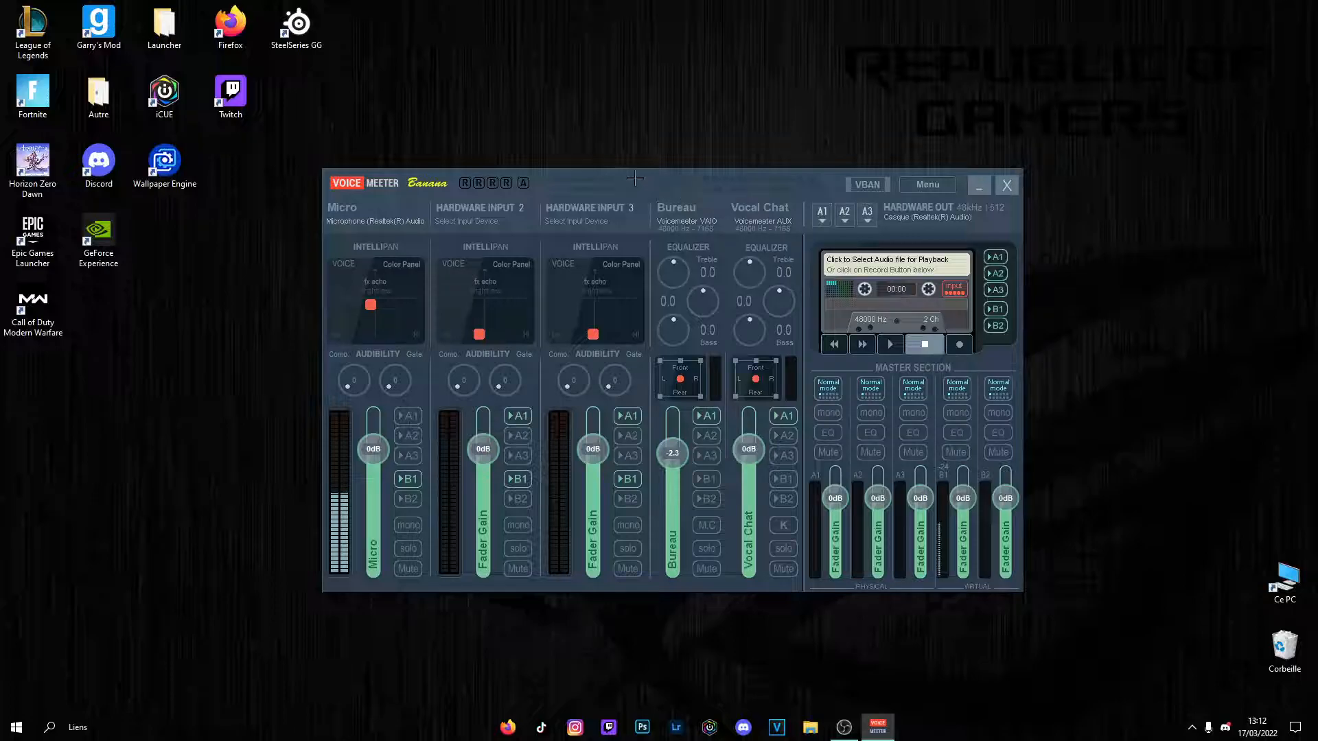
{"action": "left_click_drag", "start_coordinate": [627, 183], "coordinate": [577, 162]}
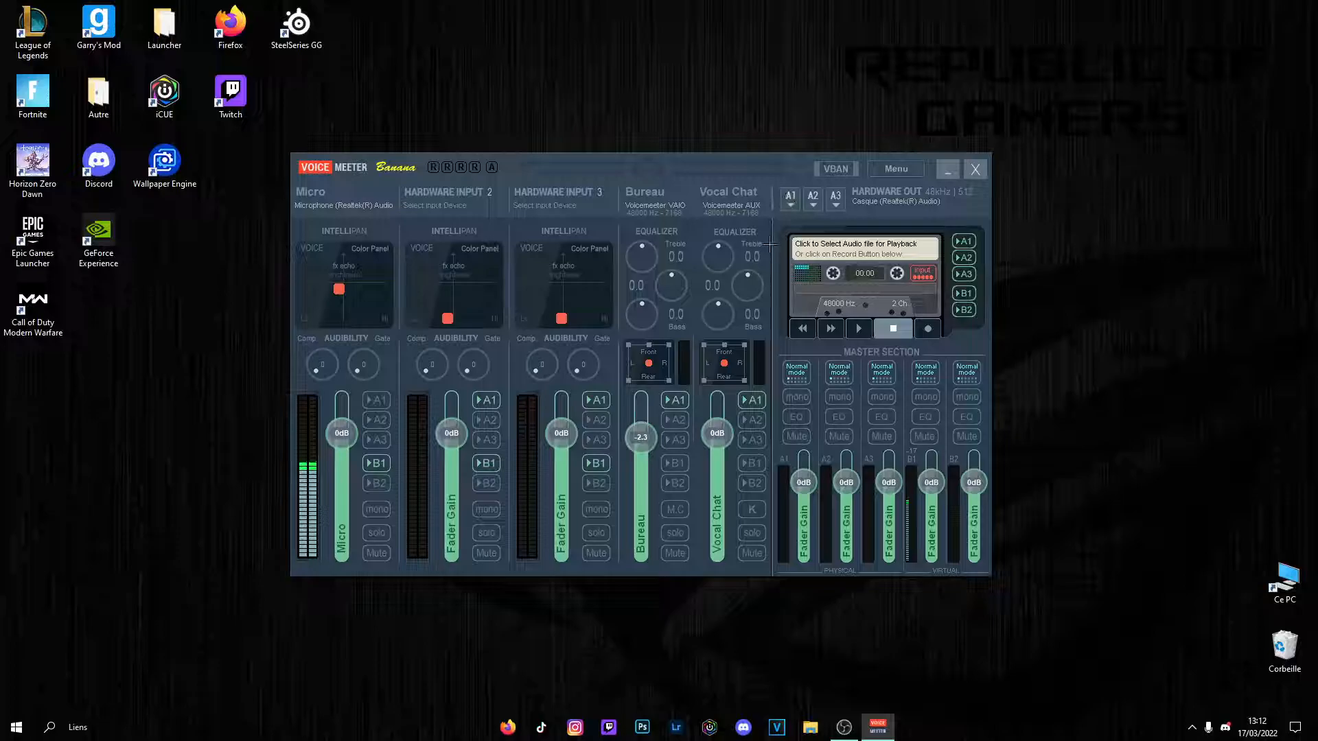
{"action": "left_click", "coordinate": [789, 199]}
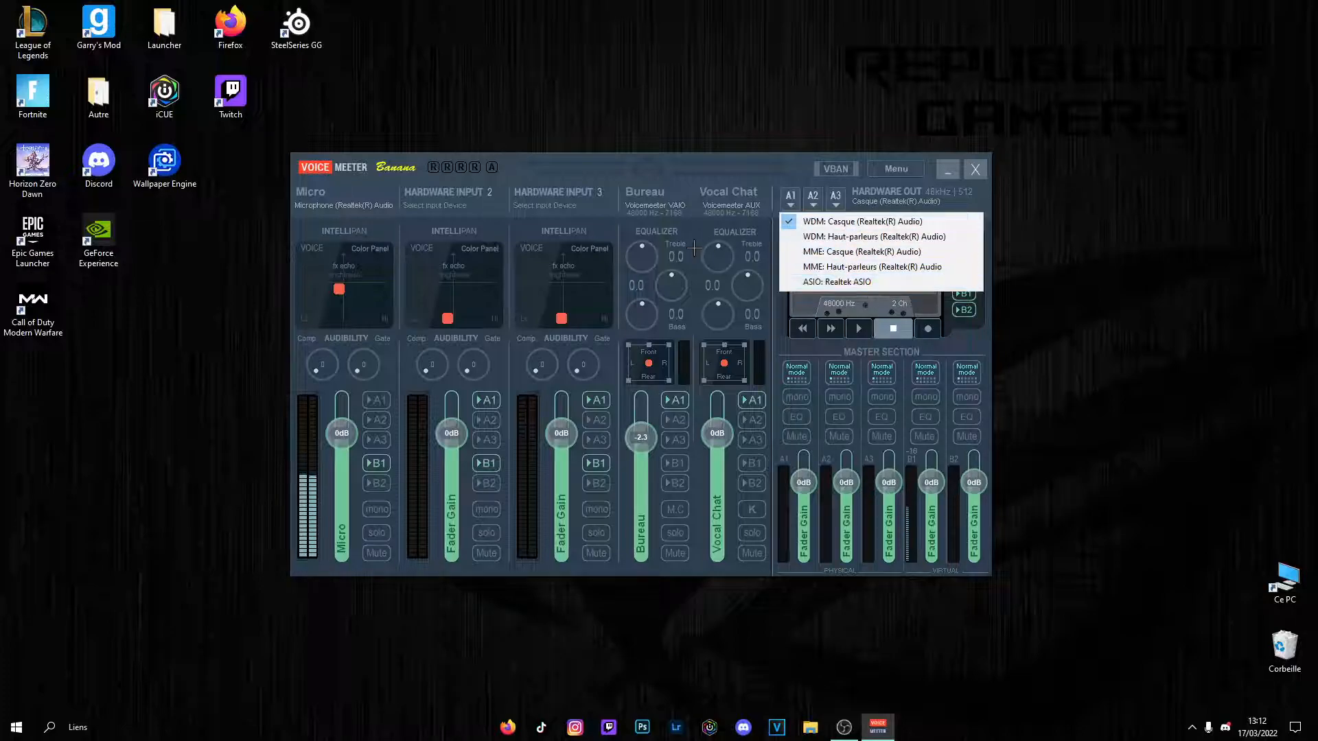
{"action": "left_click", "coordinate": [851, 219]}
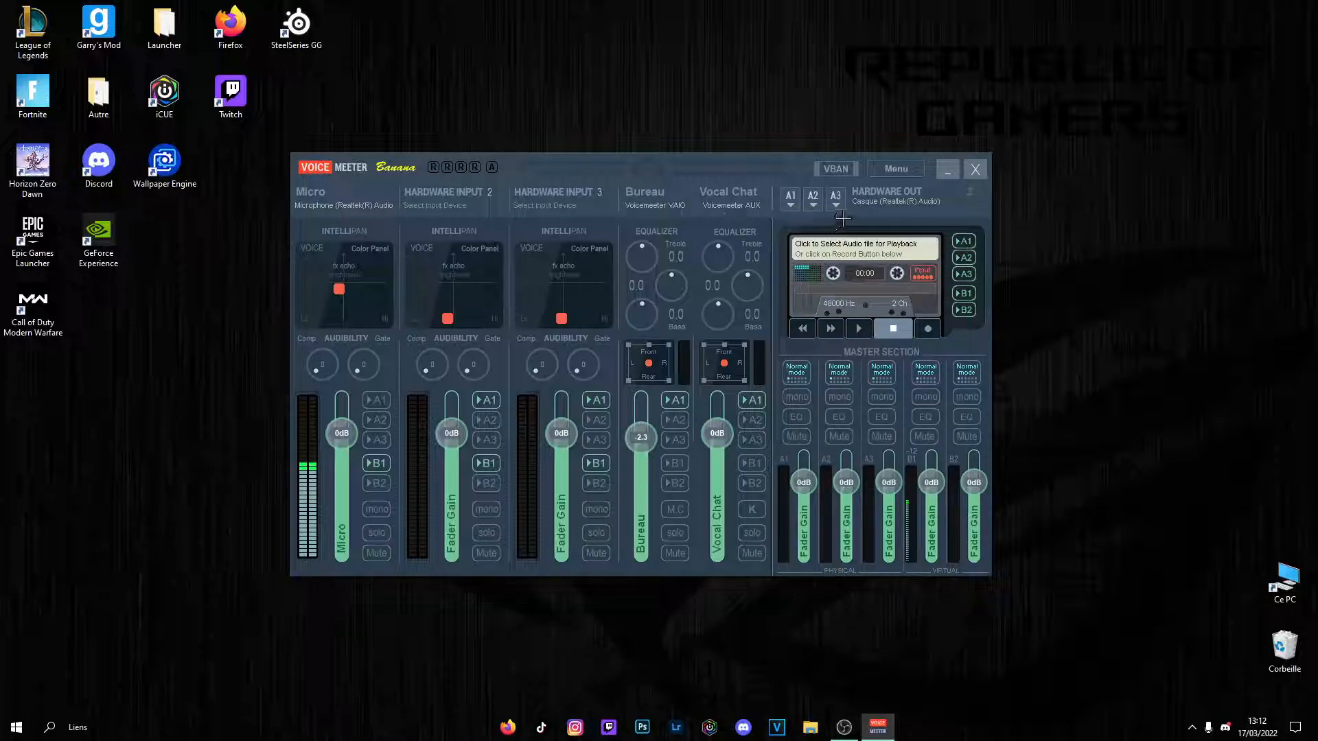
View the device choices for hardware outputs A2 and A3, and open the Micro strip's name for editing
{"action": "left_click", "coordinate": [810, 200]}
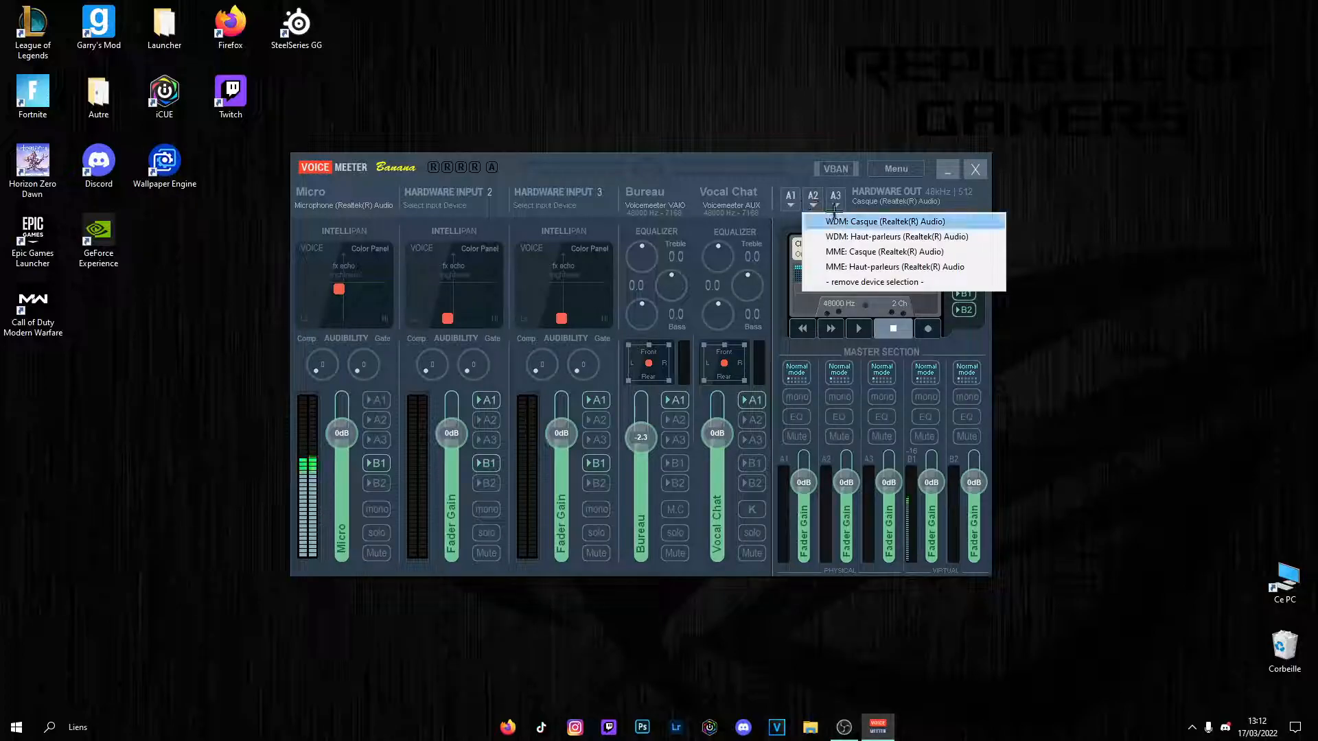
{"action": "left_click", "coordinate": [835, 198]}
{"action": "left_click", "coordinate": [872, 180]}
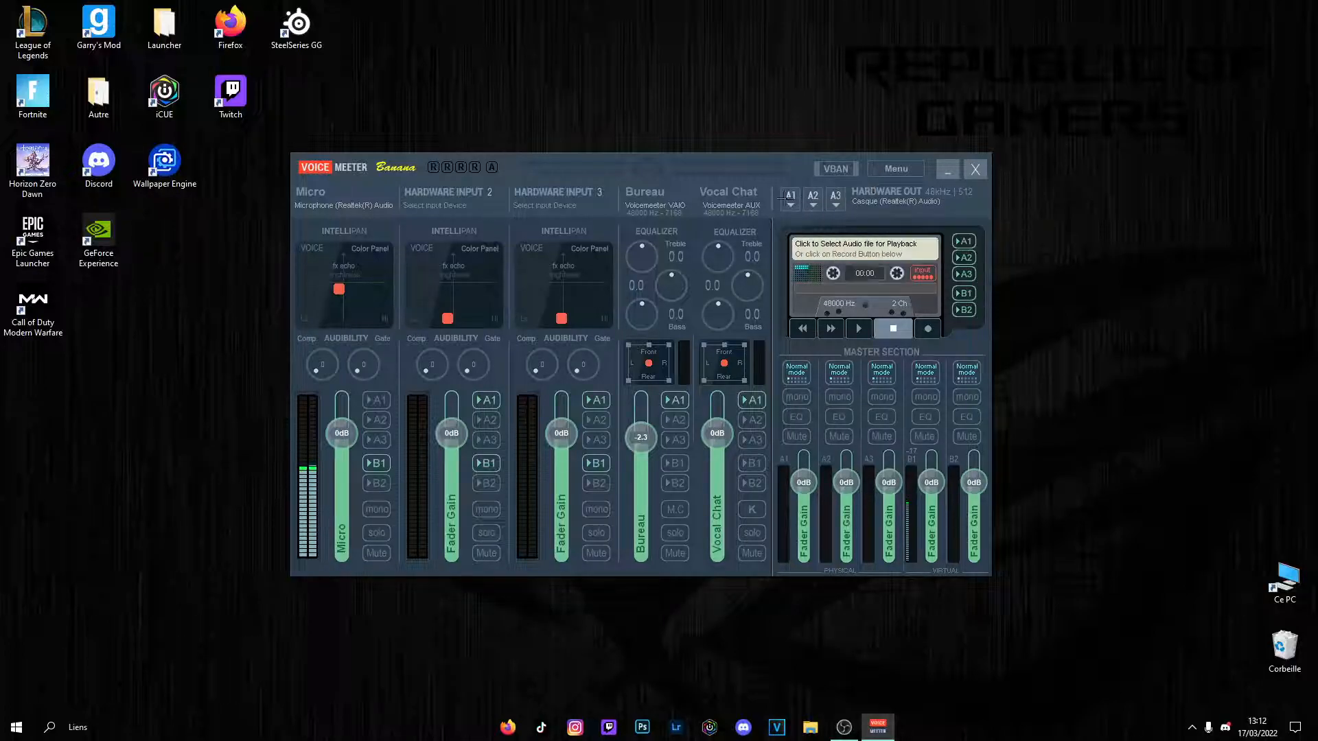
{"action": "right_click", "coordinate": [311, 195]}
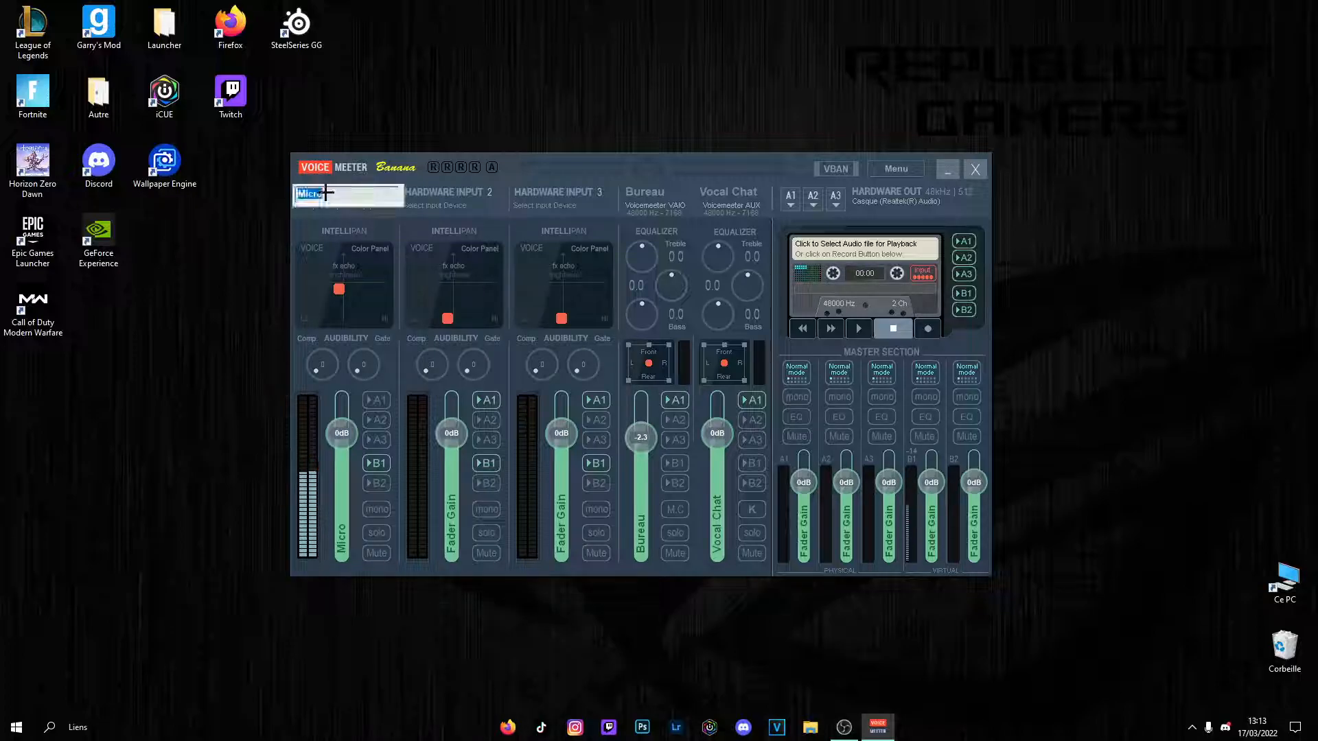
{"action": "left_click", "coordinate": [373, 235]}
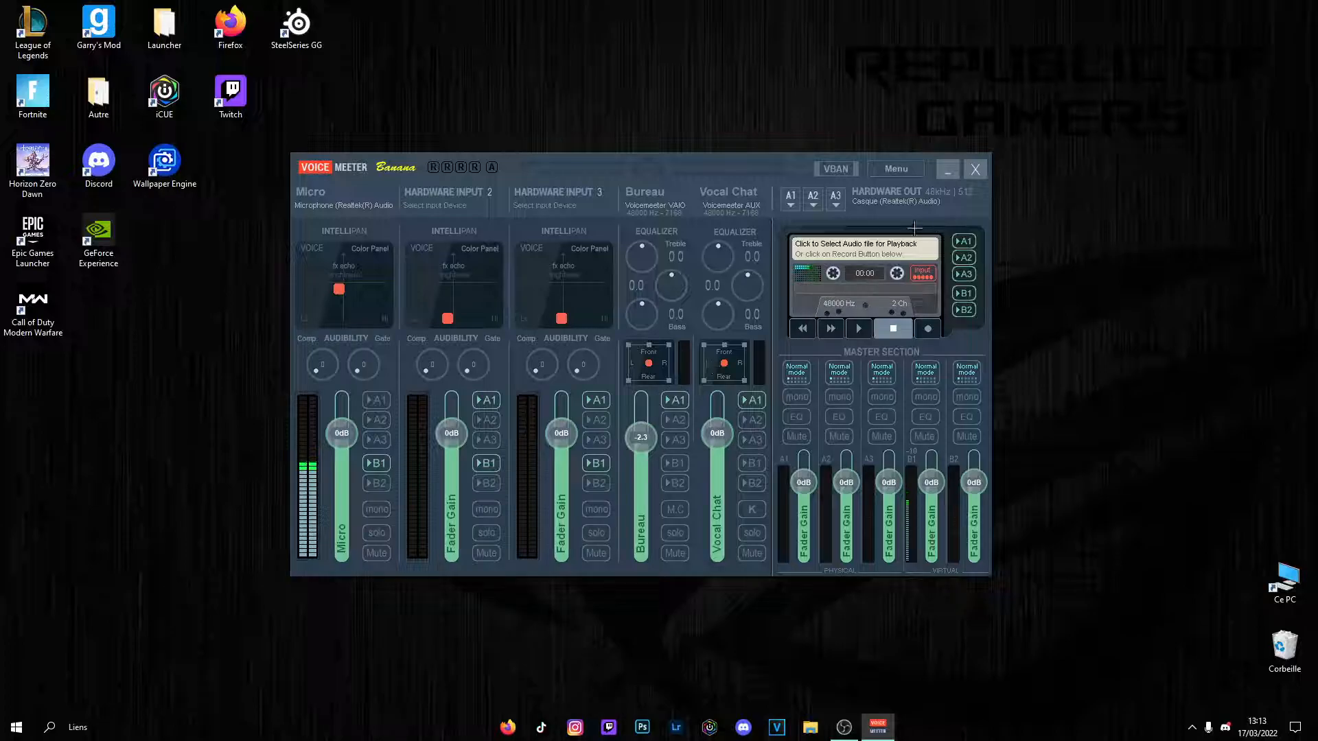
Review the A1 main device's sample rate and buffer values in System Settings / Options and close the window
{"action": "left_click", "coordinate": [893, 170]}
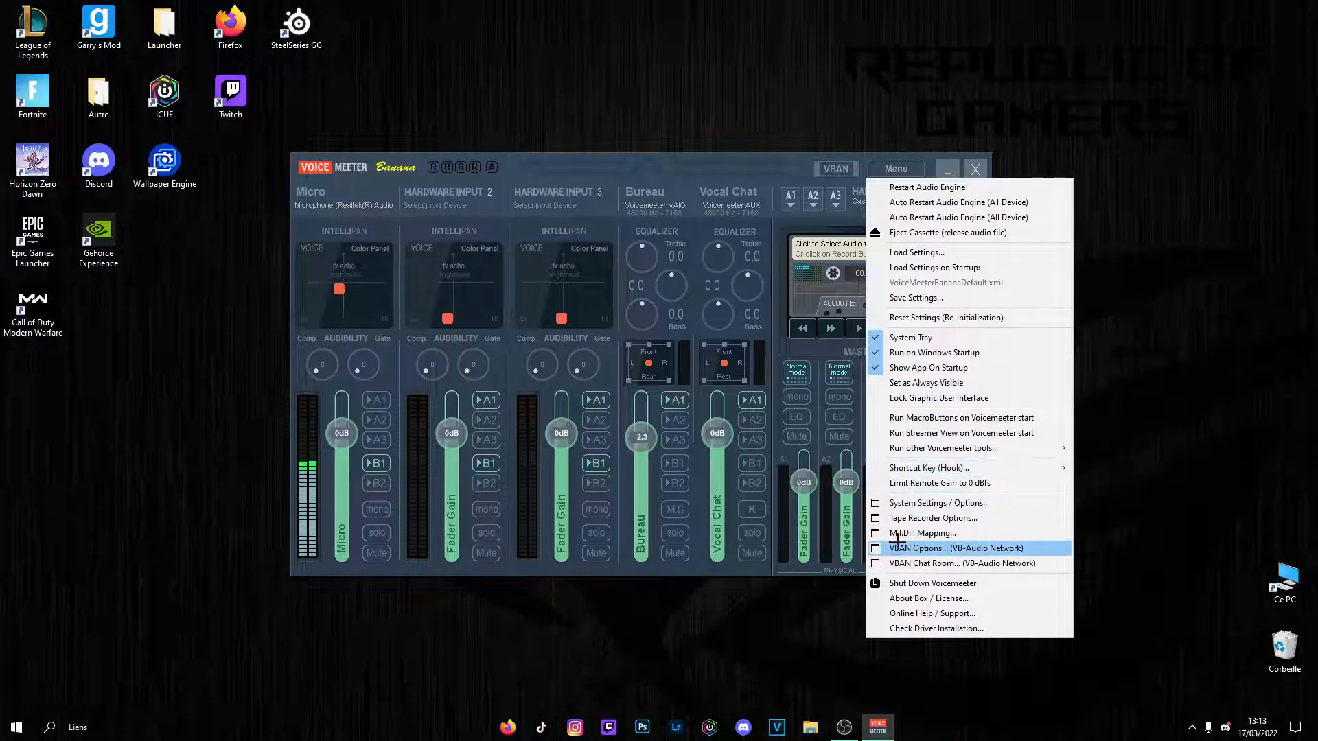
{"action": "left_click", "coordinate": [920, 504]}
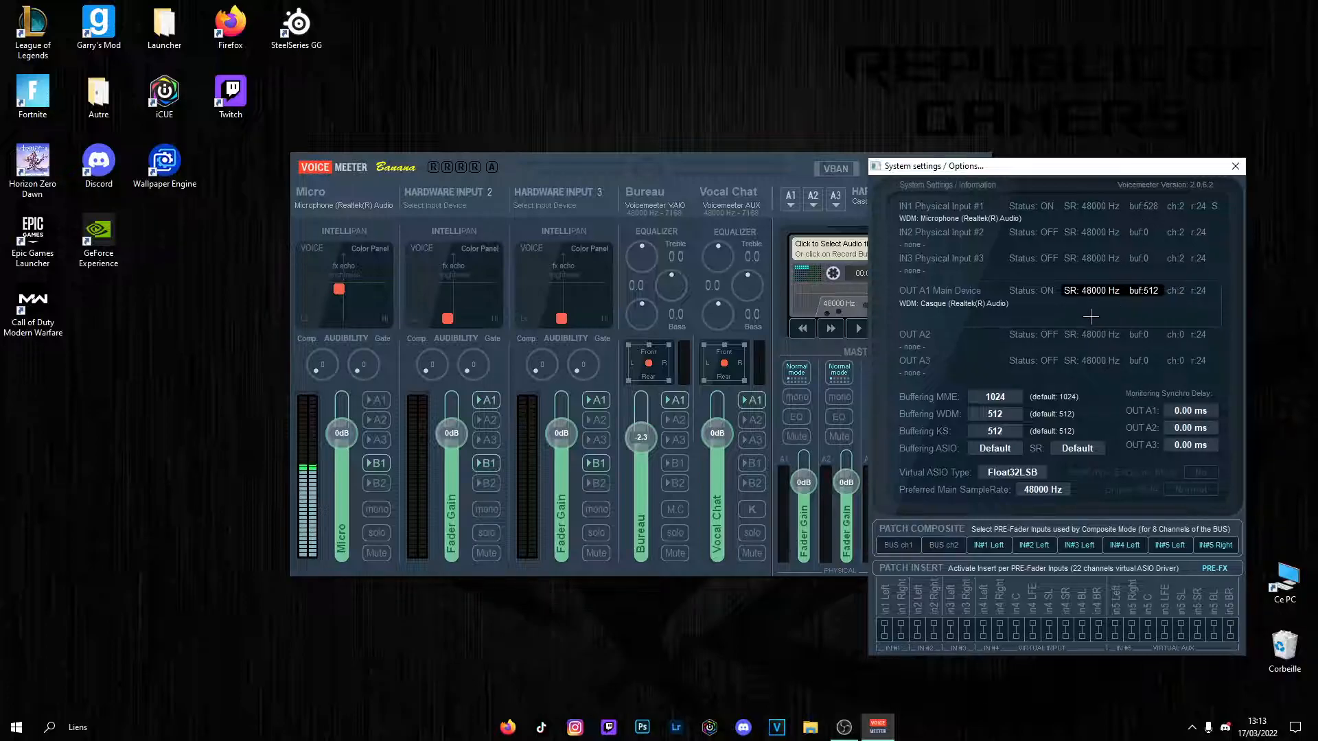
{"action": "left_click", "coordinate": [1230, 166]}
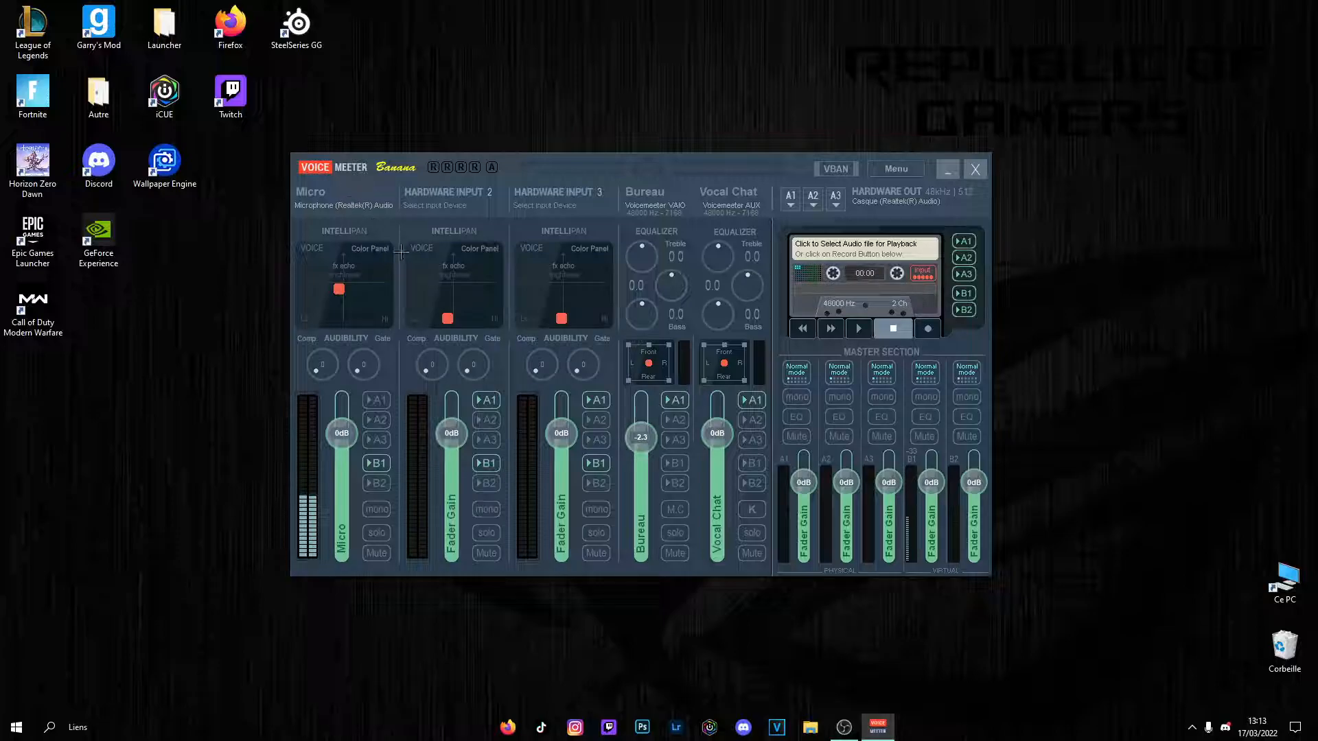
{"action": "left_click", "coordinate": [371, 465]}
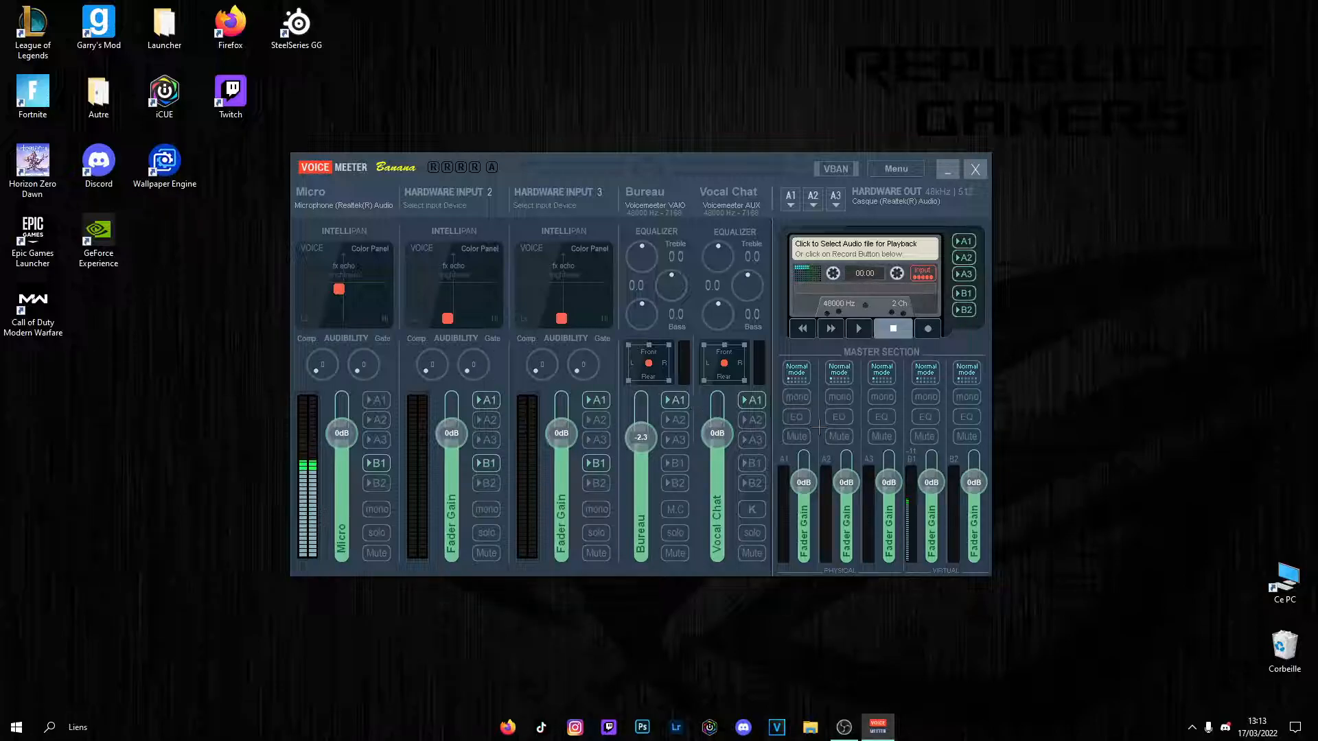
Minimize Voicemeeter Banana and set the Windows playback device to VoiceMeeter Input (VB-Audio VoiceMeeter VAIO)
{"action": "left_click", "coordinate": [948, 172]}
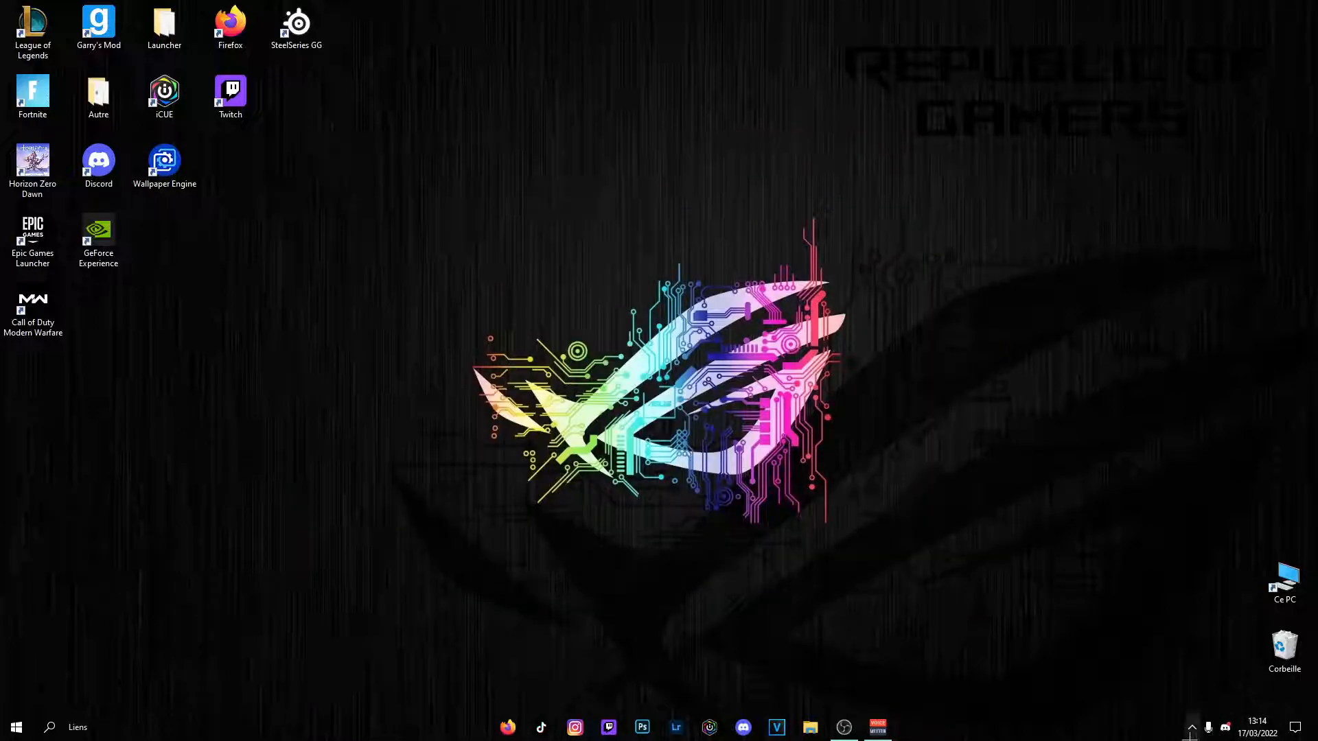
{"action": "left_click", "coordinate": [1192, 728]}
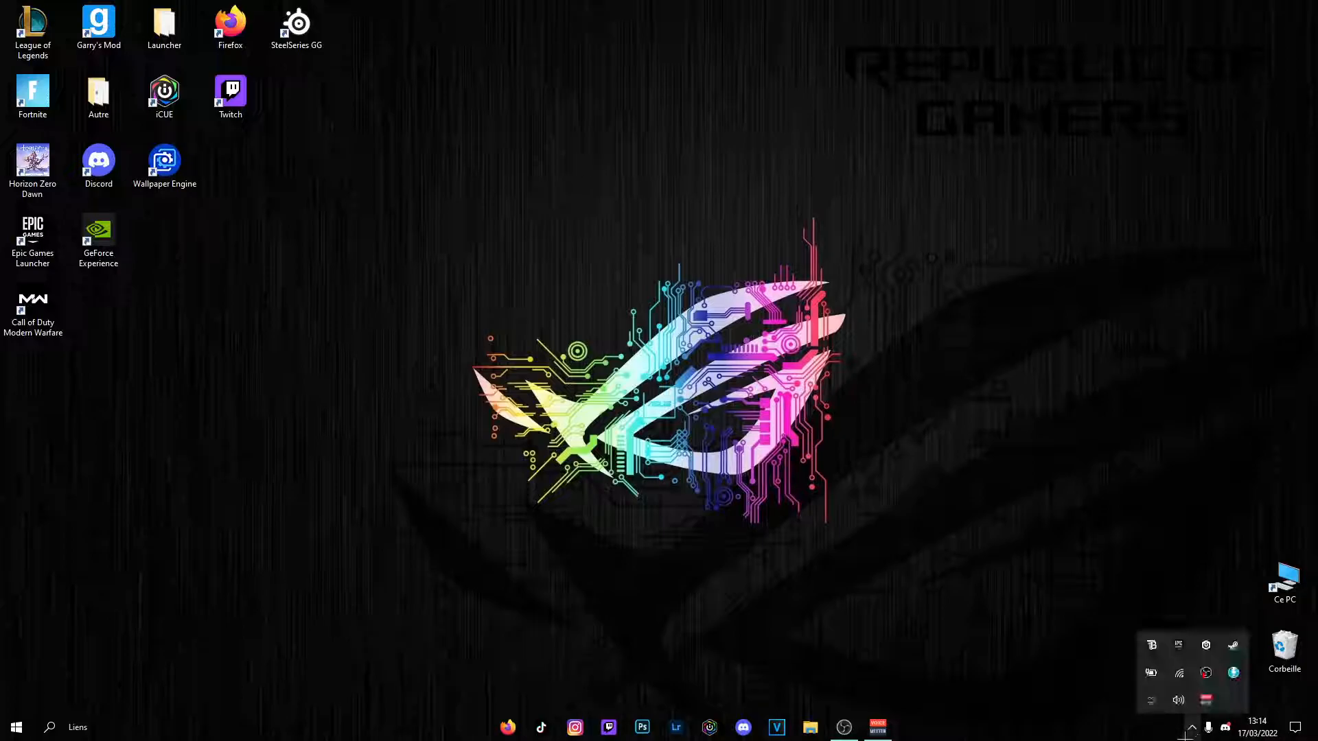
{"action": "left_click", "coordinate": [1177, 698]}
{"action": "left_click", "coordinate": [1133, 662]}
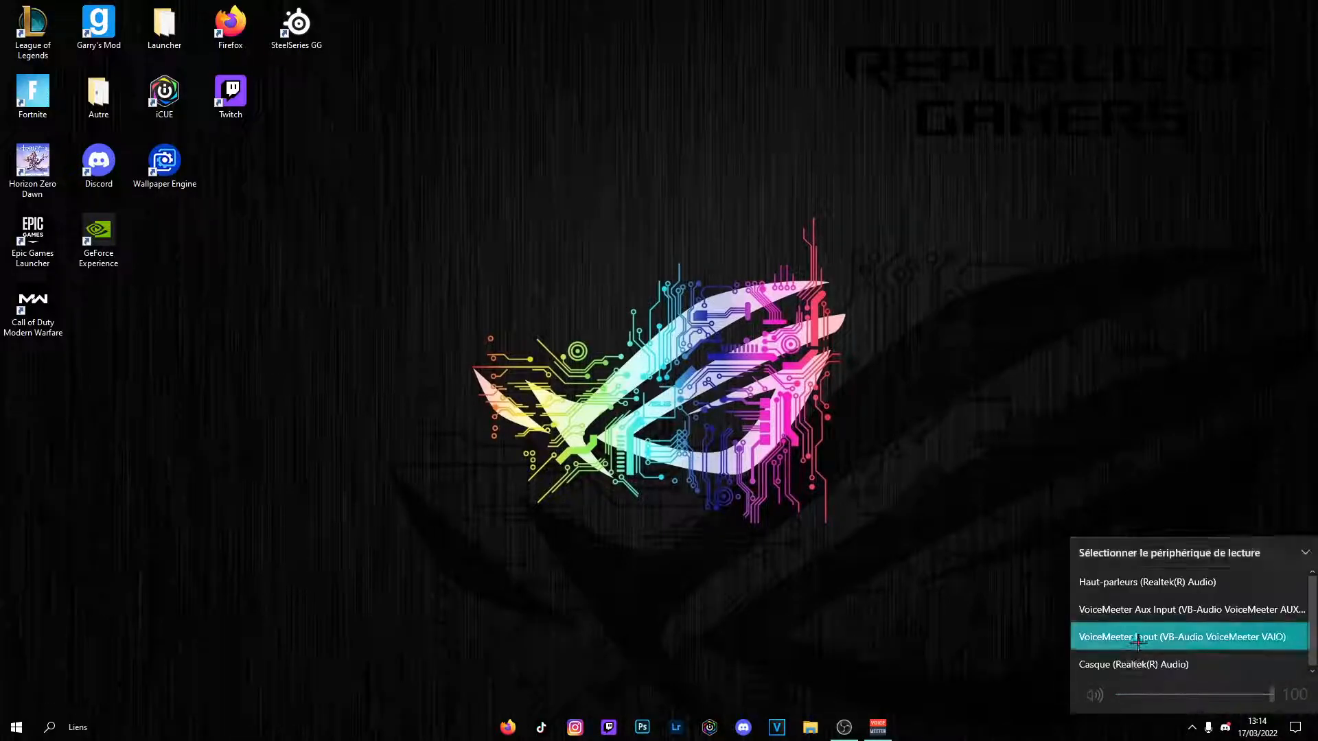
{"action": "left_click", "coordinate": [1137, 638]}
{"action": "left_click", "coordinate": [1100, 718]}
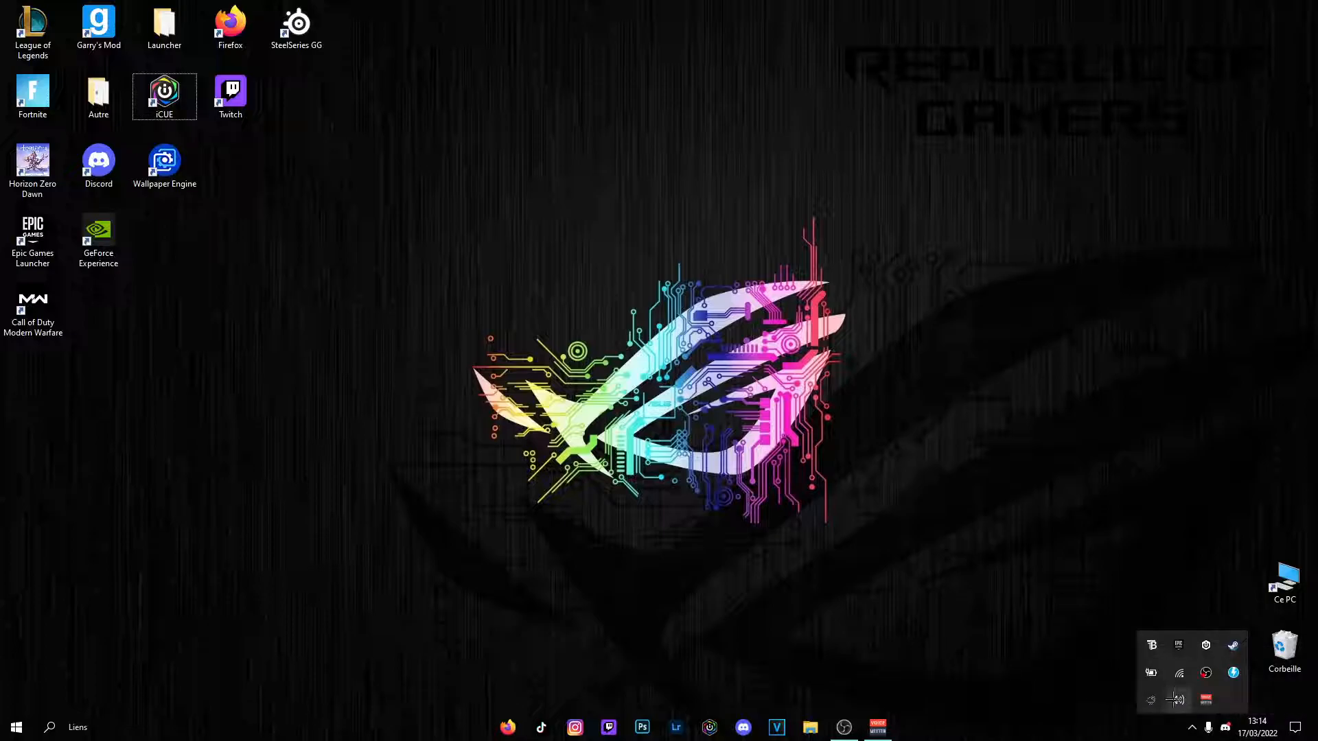
Open the Sound control panel through the Windows sound settings and check VoiceMeeter Input among the playback devices
{"action": "left_click", "coordinate": [1176, 699]}
{"action": "right_click", "coordinate": [1178, 699]}
{"action": "left_click", "coordinate": [1184, 594]}
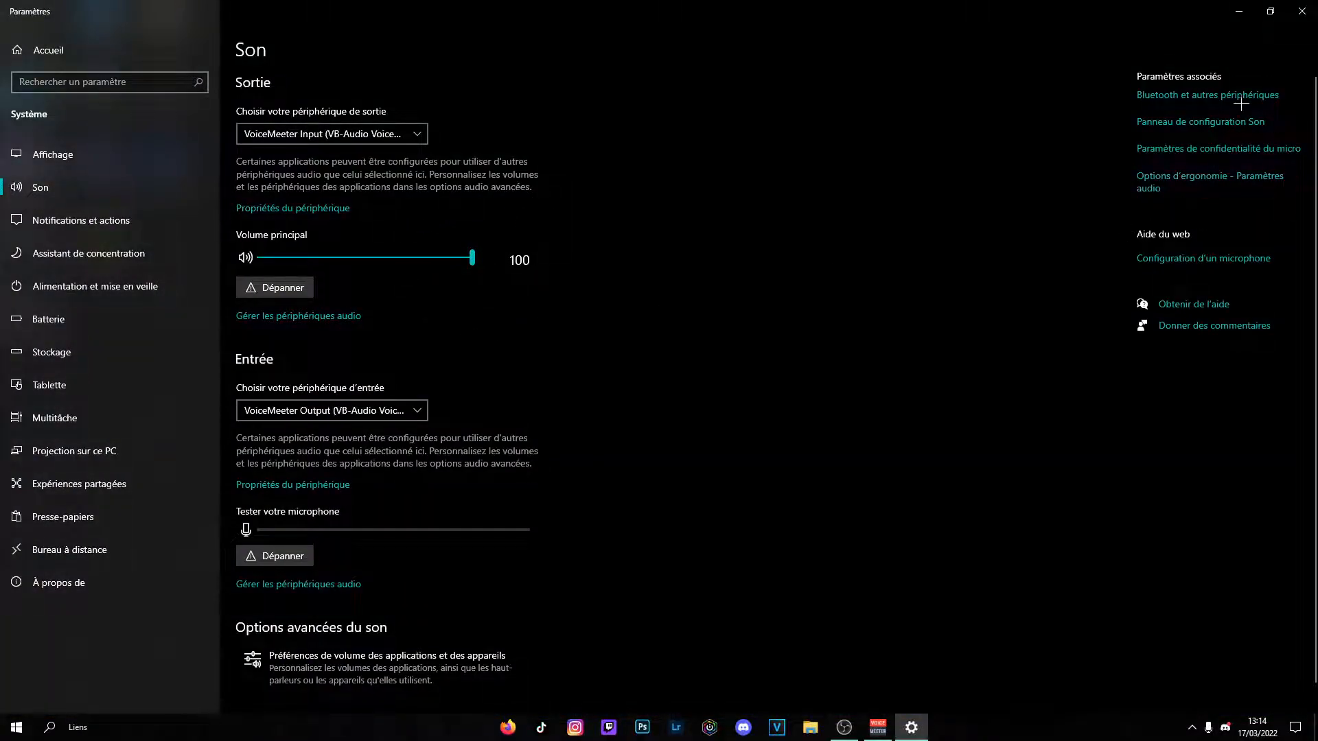
{"action": "left_click", "coordinate": [1239, 121]}
{"action": "scroll", "coordinate": [171, 270], "scroll_direction": "down", "scroll_amount": 3}
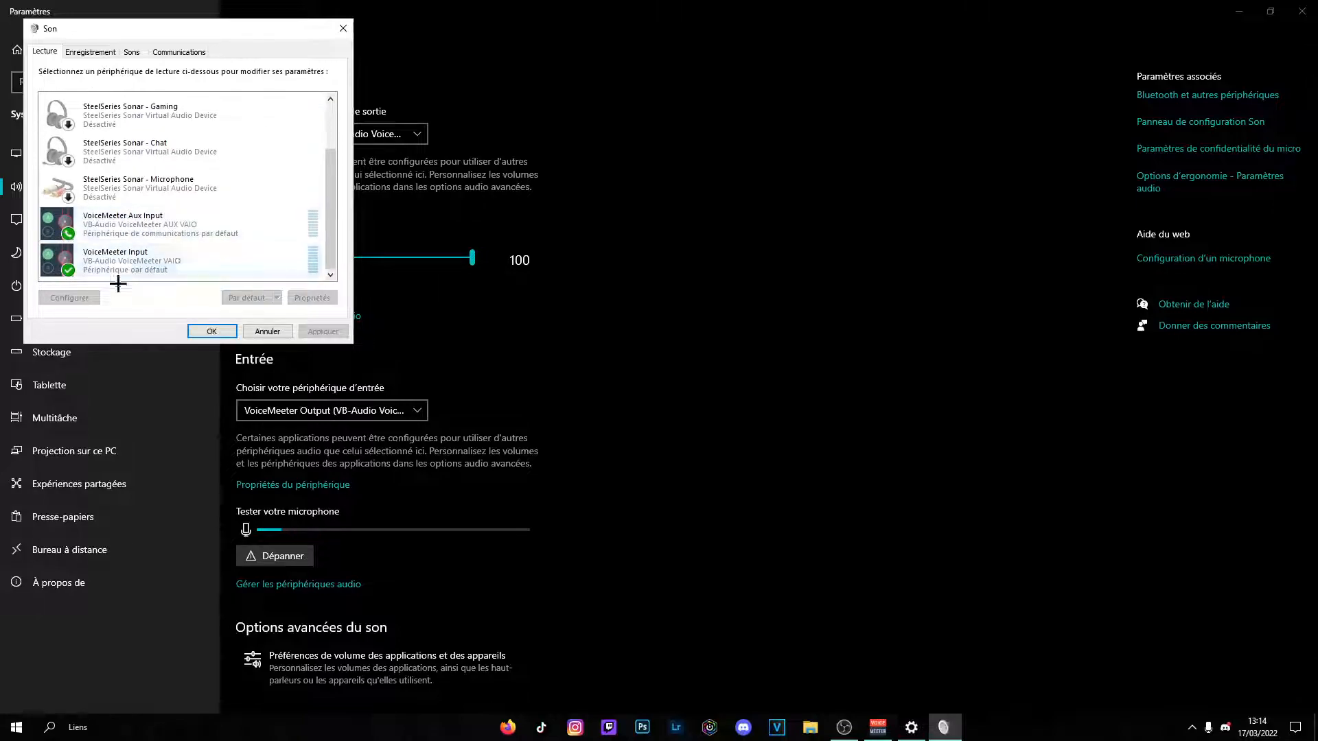
{"action": "left_click", "coordinate": [203, 266]}
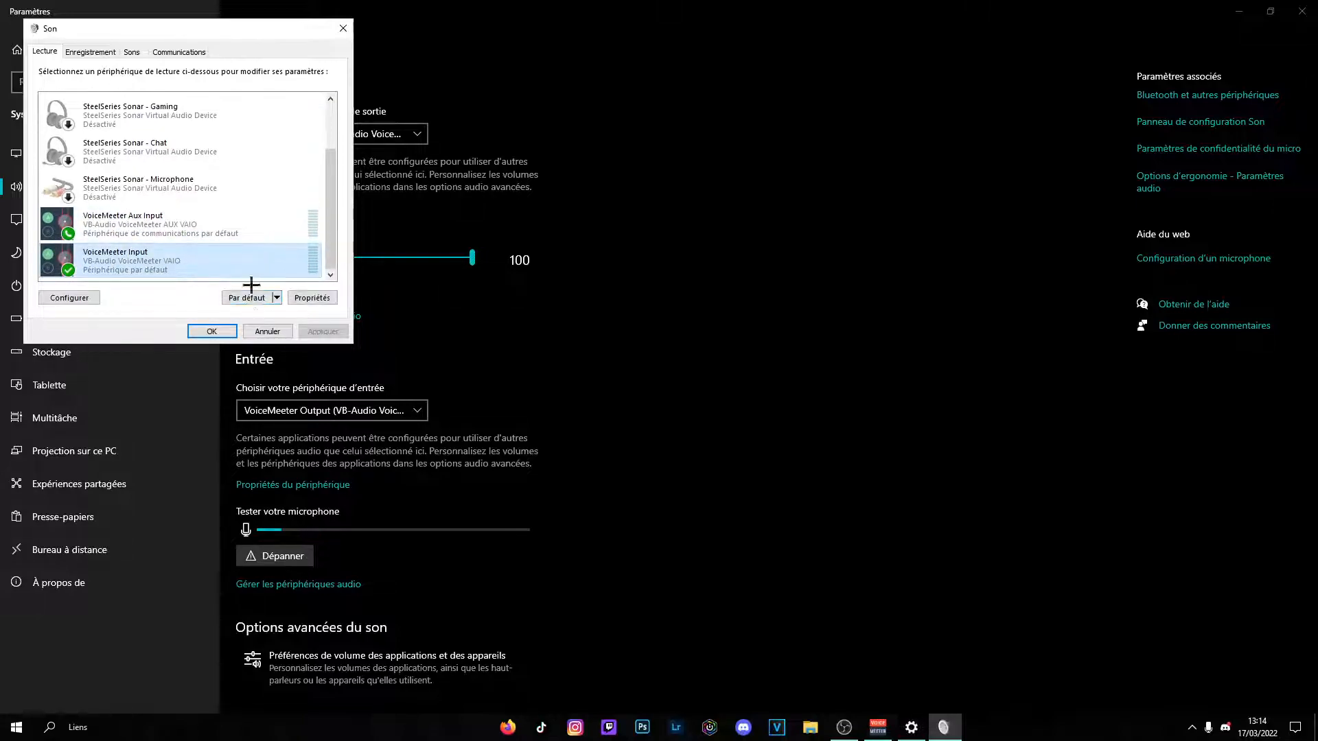
Check the default recording device in the Sound control panel, and close it along with the Windows settings
{"action": "left_click", "coordinate": [87, 52]}
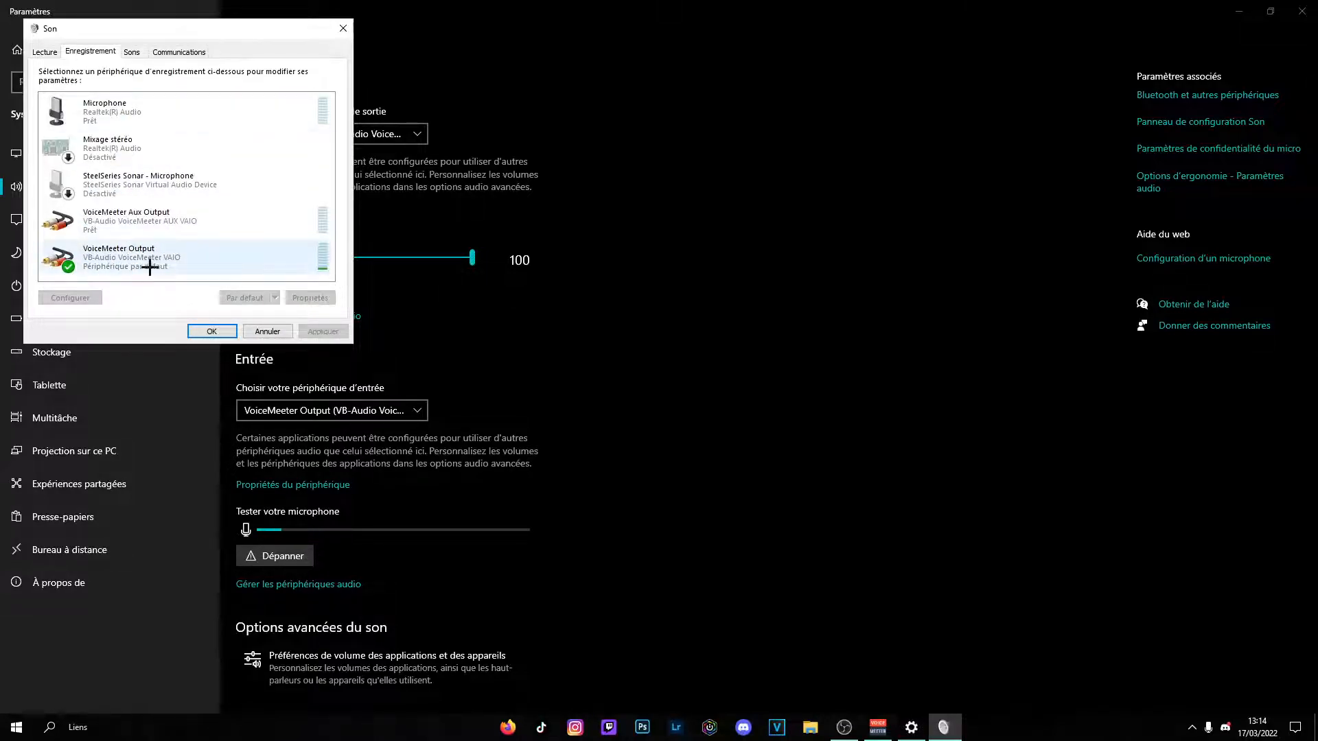
{"action": "left_click", "coordinate": [224, 332]}
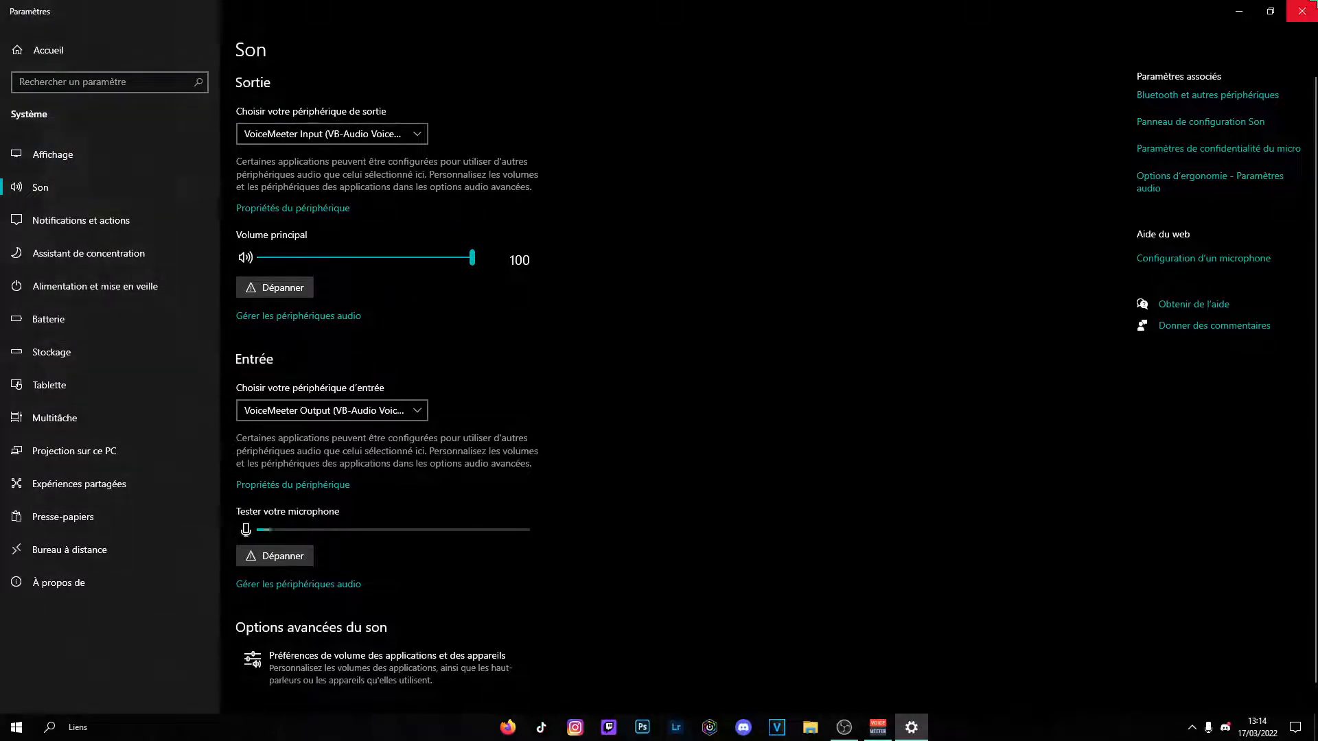
{"action": "left_click", "coordinate": [1313, 4]}
Switch back to Voicemeeter Banana and nudge the Micro strip's Intellipan Color Panel point slightly off its position near the centre
{"action": "left_click", "coordinate": [871, 729]}
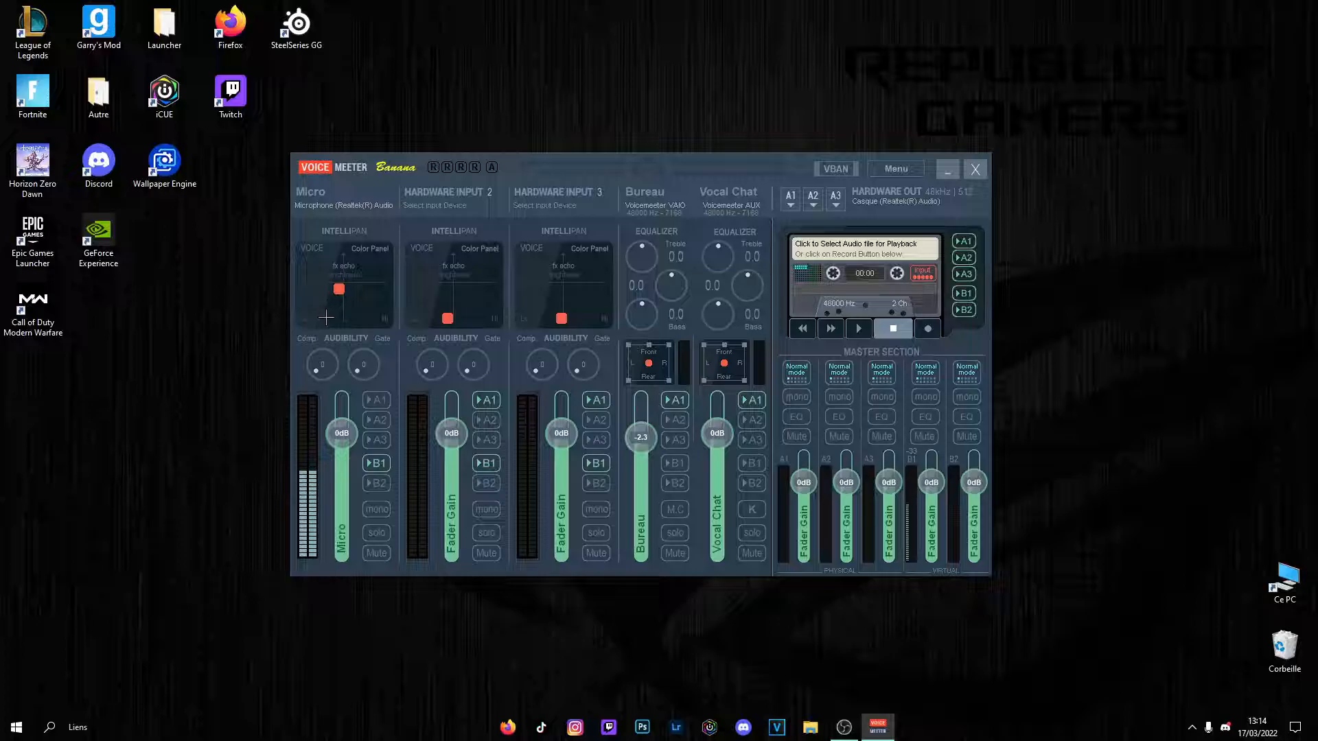
{"action": "left_click_drag", "start_coordinate": [342, 285], "coordinate": [331, 286]}
{"action": "left_click_drag", "start_coordinate": [339, 291], "coordinate": [336, 287]}
Set the Micro strip's fader gain to 0.0 dB
{"action": "double_click", "coordinate": [341, 431]}
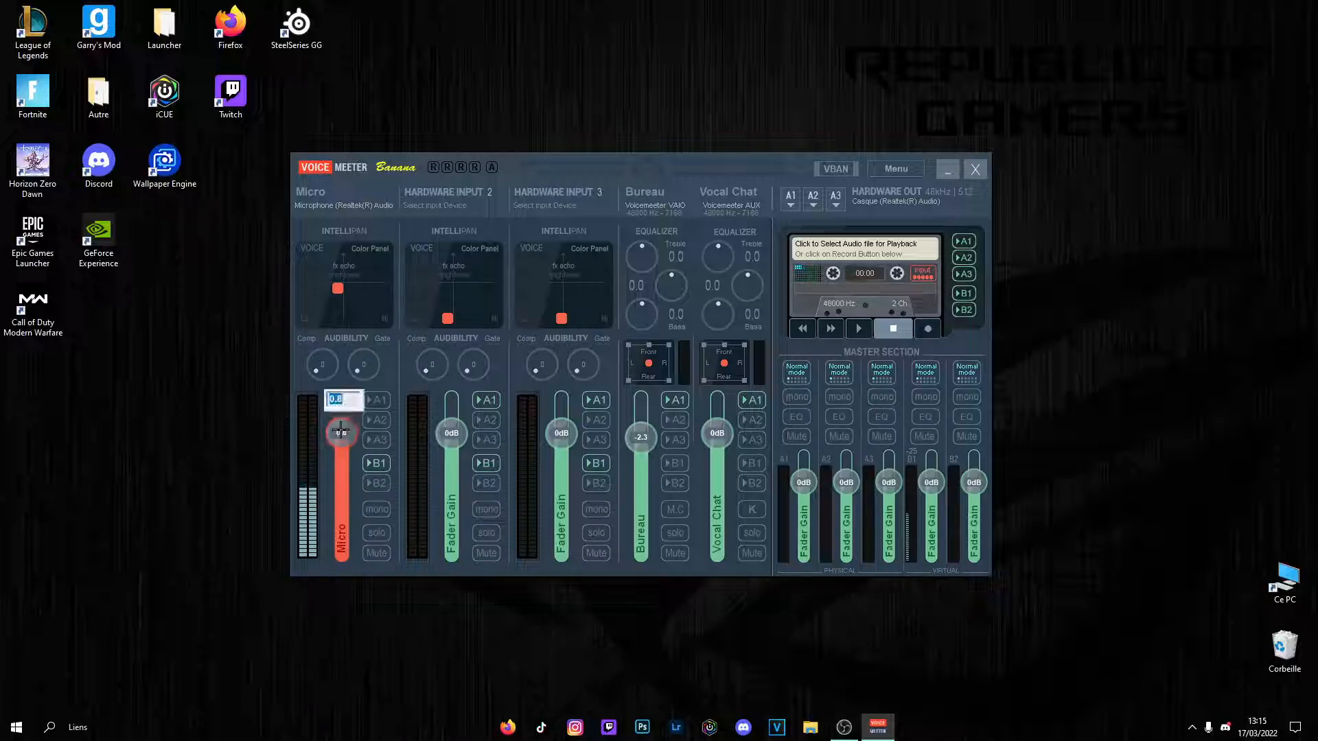
{"action": "type", "text": "0.0"}
{"action": "key", "text": "Return"}
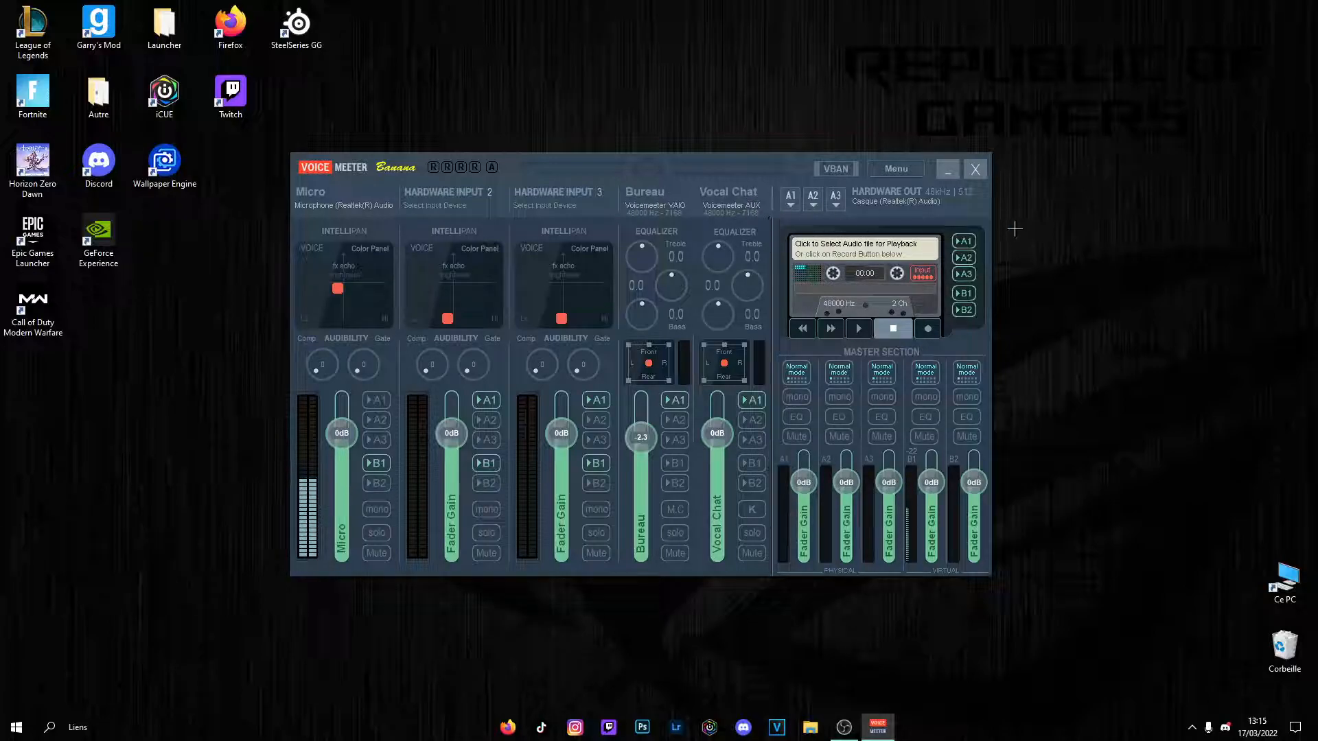
Close the Voicemeeter Banana window and launch Wallpaper Engine from the desktop
{"action": "left_click", "coordinate": [975, 170]}
{"action": "double_click", "coordinate": [182, 167]}
{"action": "left_click", "coordinate": [162, 180]}
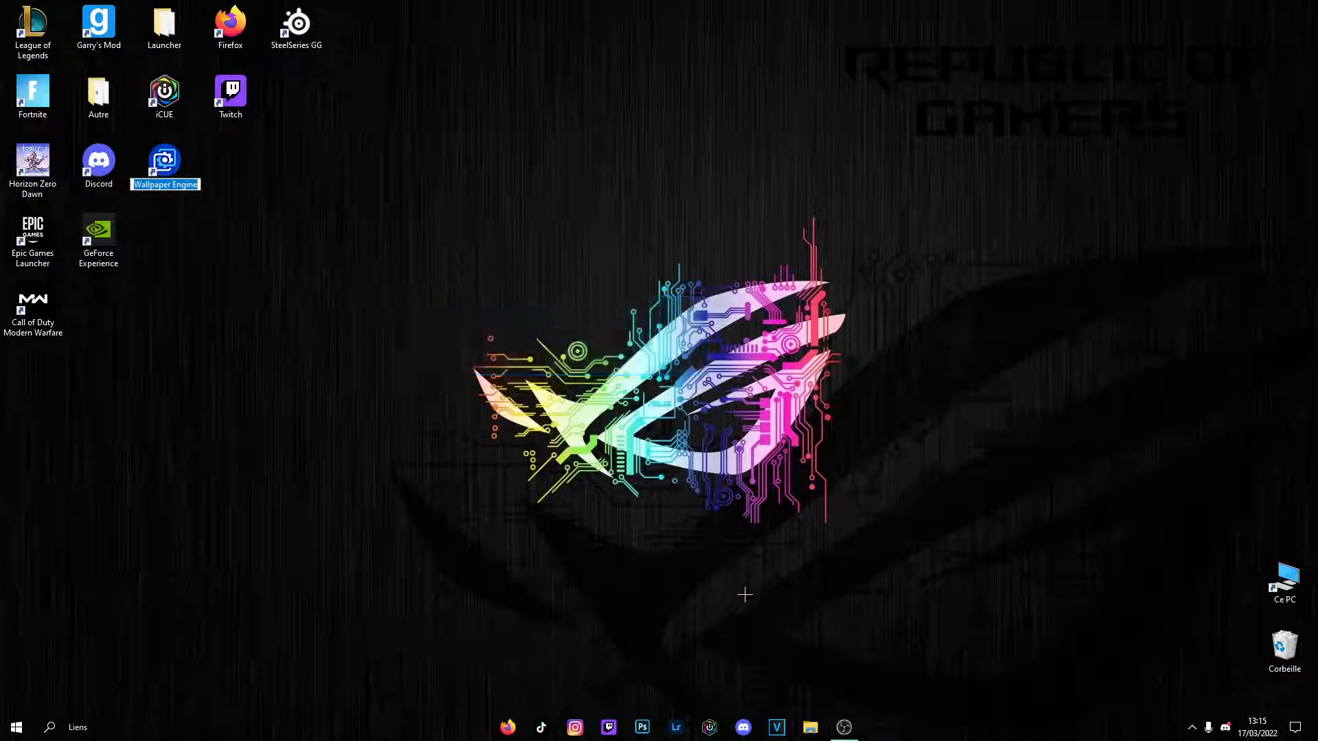
{"action": "left_click", "coordinate": [660, 535]}
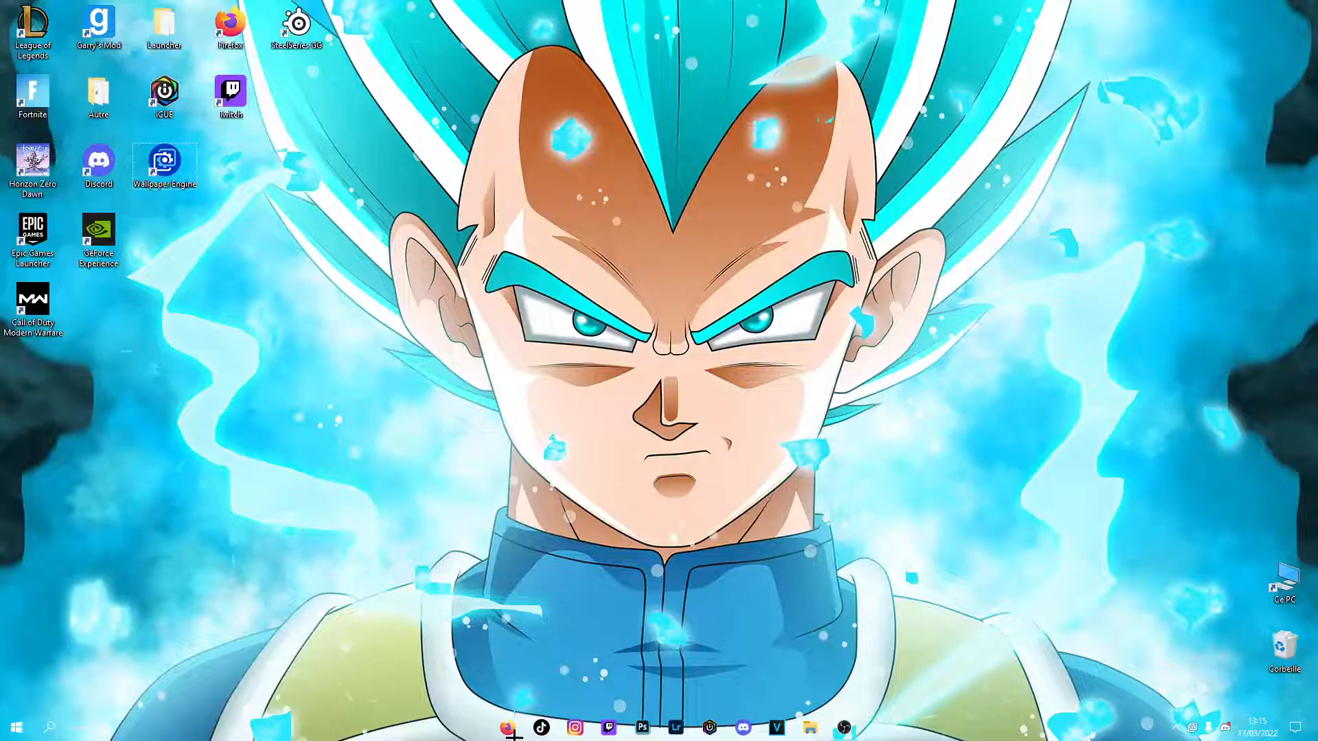
Dismiss the Wallpaper Engine options and quit the iCUE background program
{"action": "right_click", "coordinate": [1189, 724]}
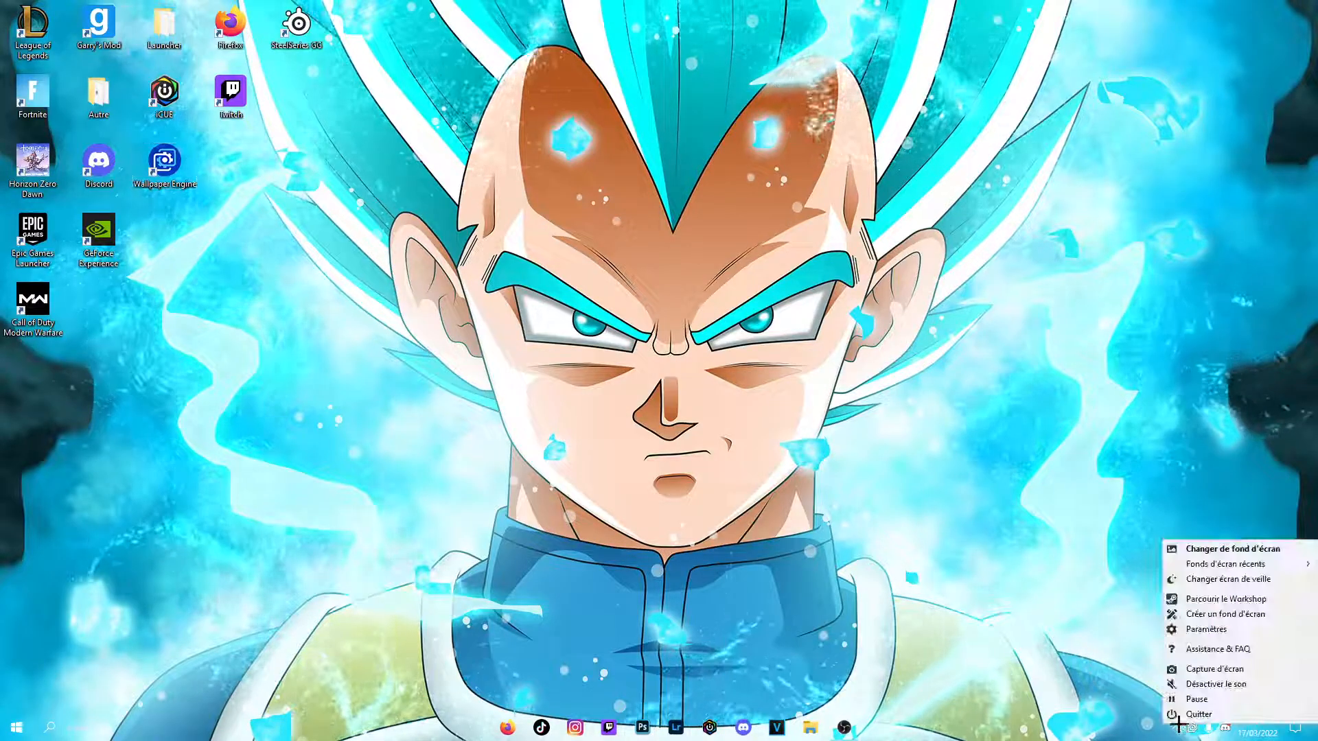
{"action": "left_click", "coordinate": [1175, 727]}
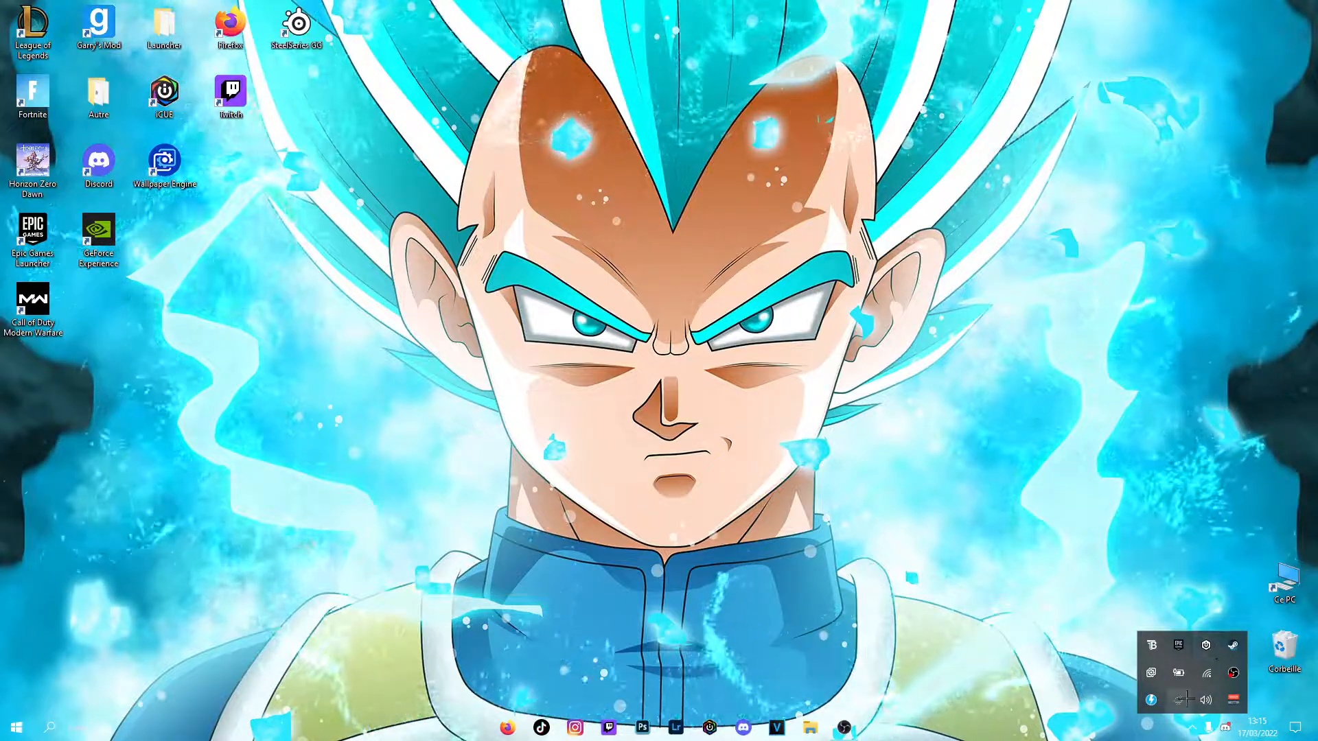
{"action": "right_click", "coordinate": [1206, 645]}
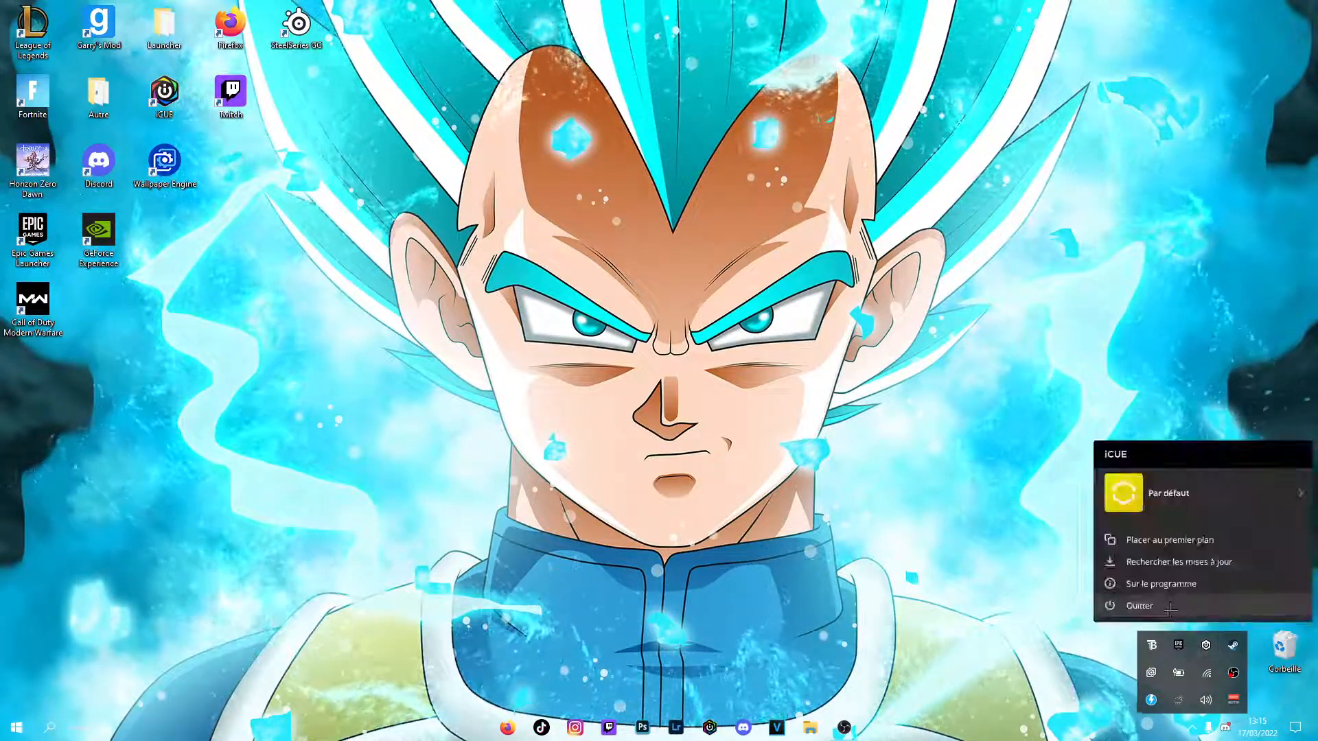
{"action": "left_click", "coordinate": [1165, 608]}
{"action": "left_click", "coordinate": [429, 340]}
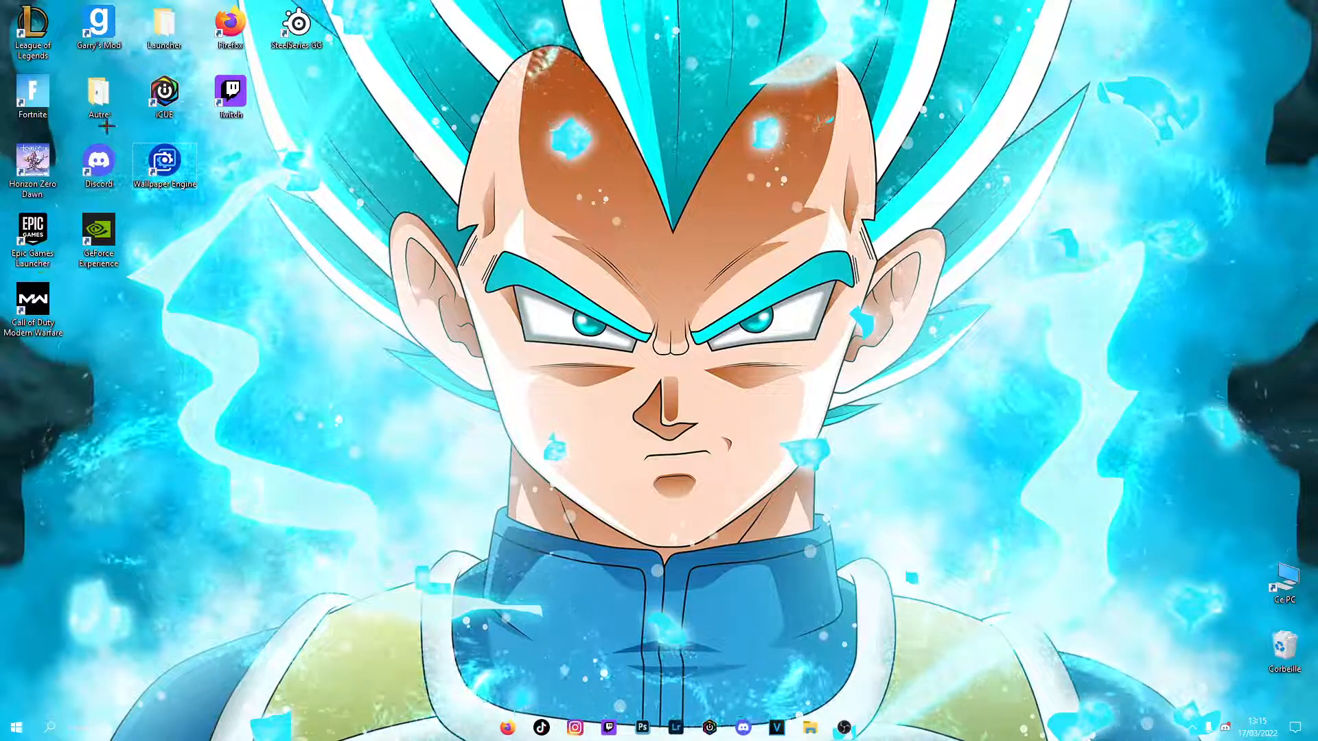